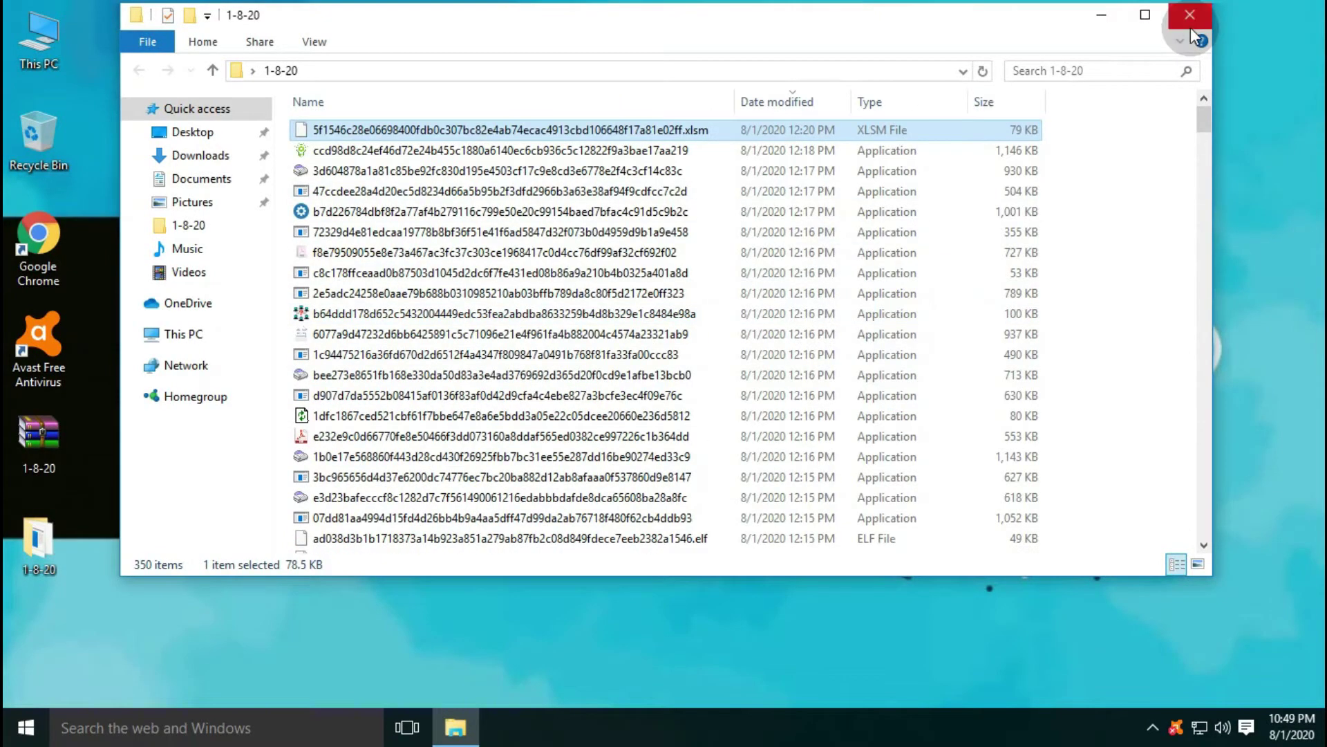
- Close the sample folder, launch Avast Free Antivirus, and bring up the 1-8-20 folder's context menu
left_click(1190, 16)
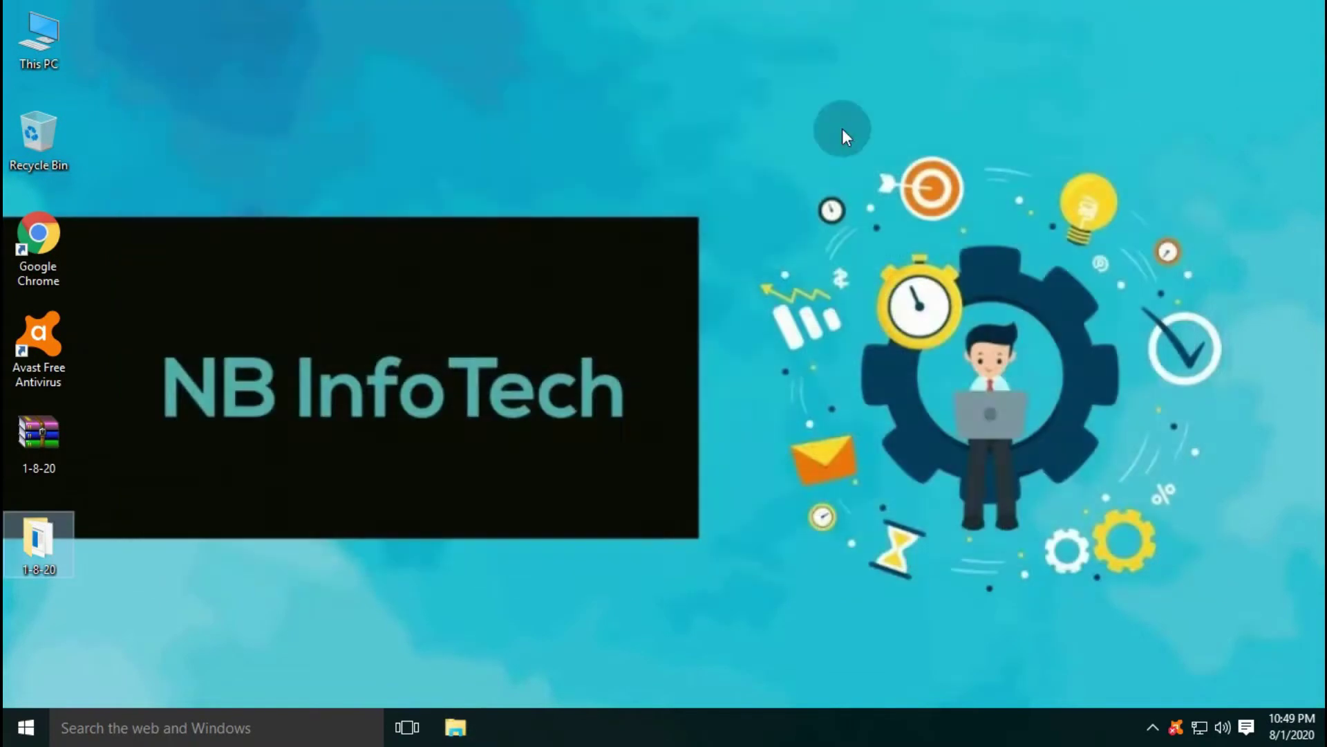
double_click(41, 337)
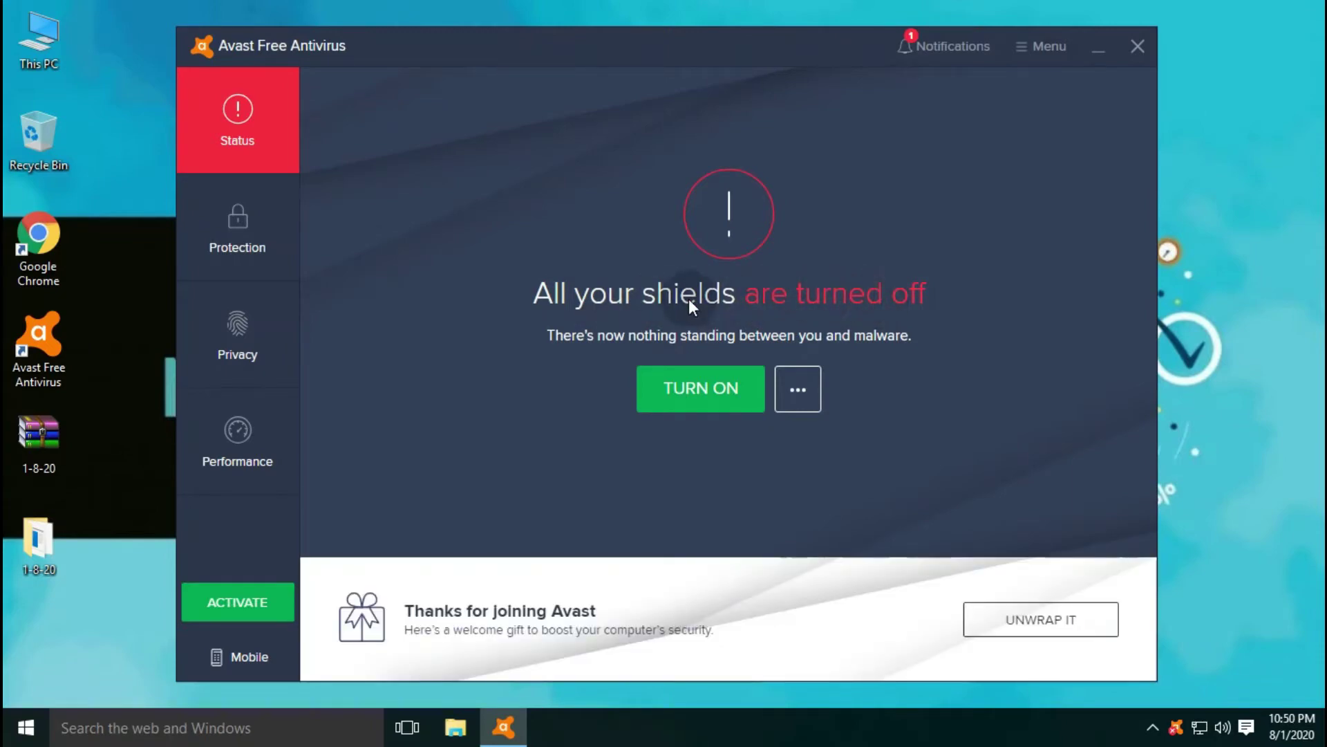
right_click(36, 543)
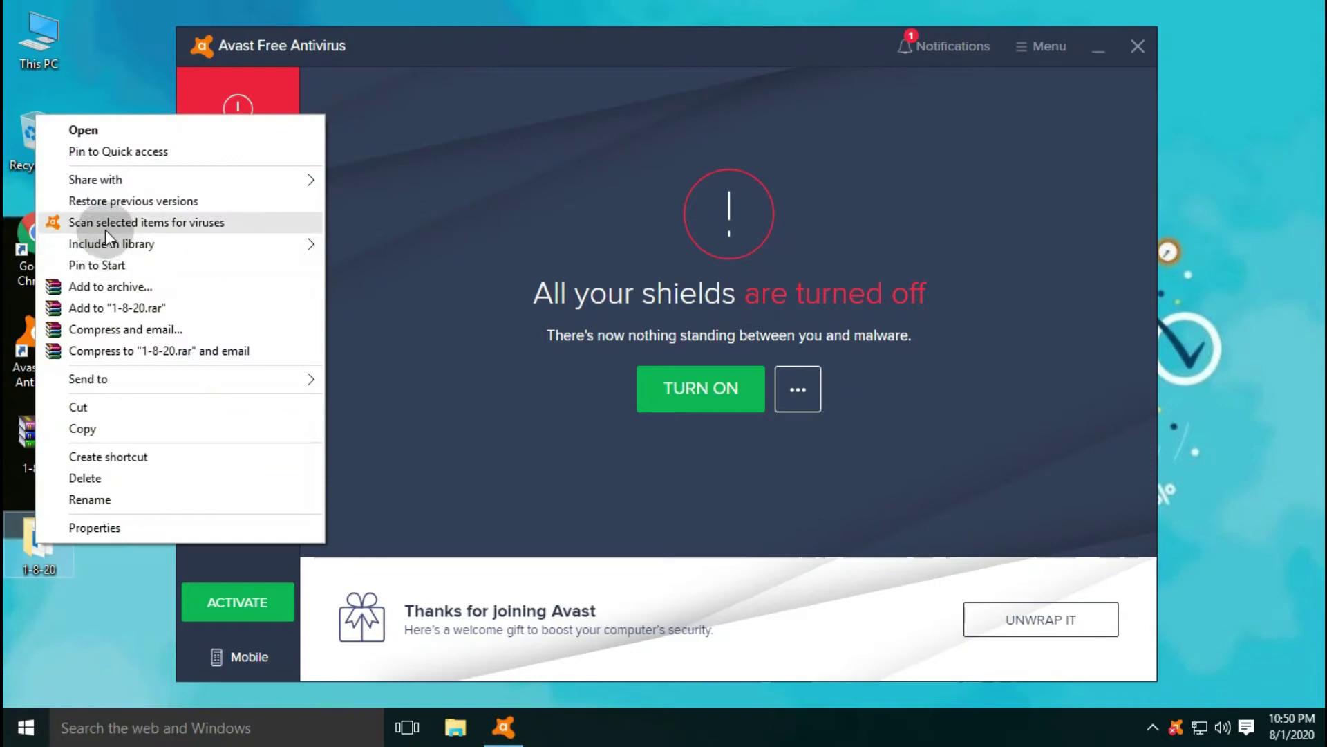
- Run 'Scan selected items for viruses' on the 1-8-20 folder, finding 385 threats
left_click(105, 230)
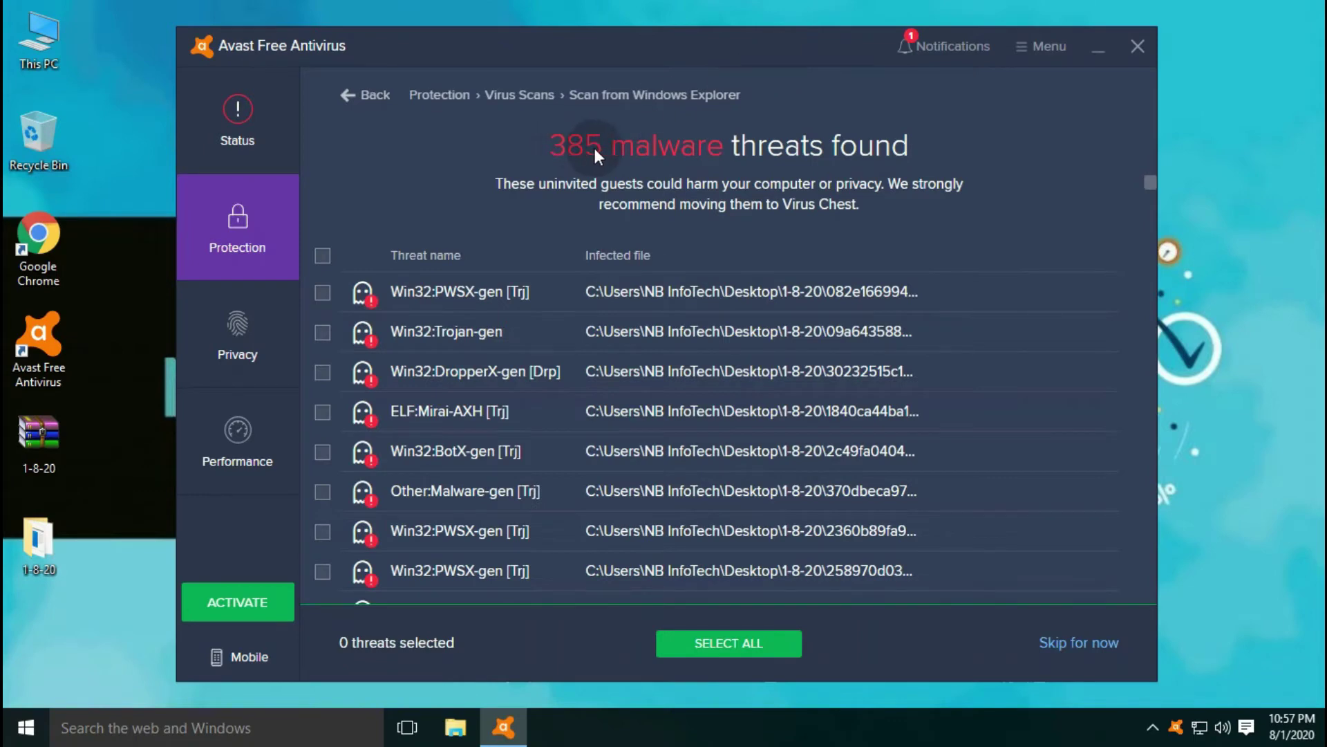
- Select all 385 detected threats and resolve them all
scroll(491, 379, "down", 20)
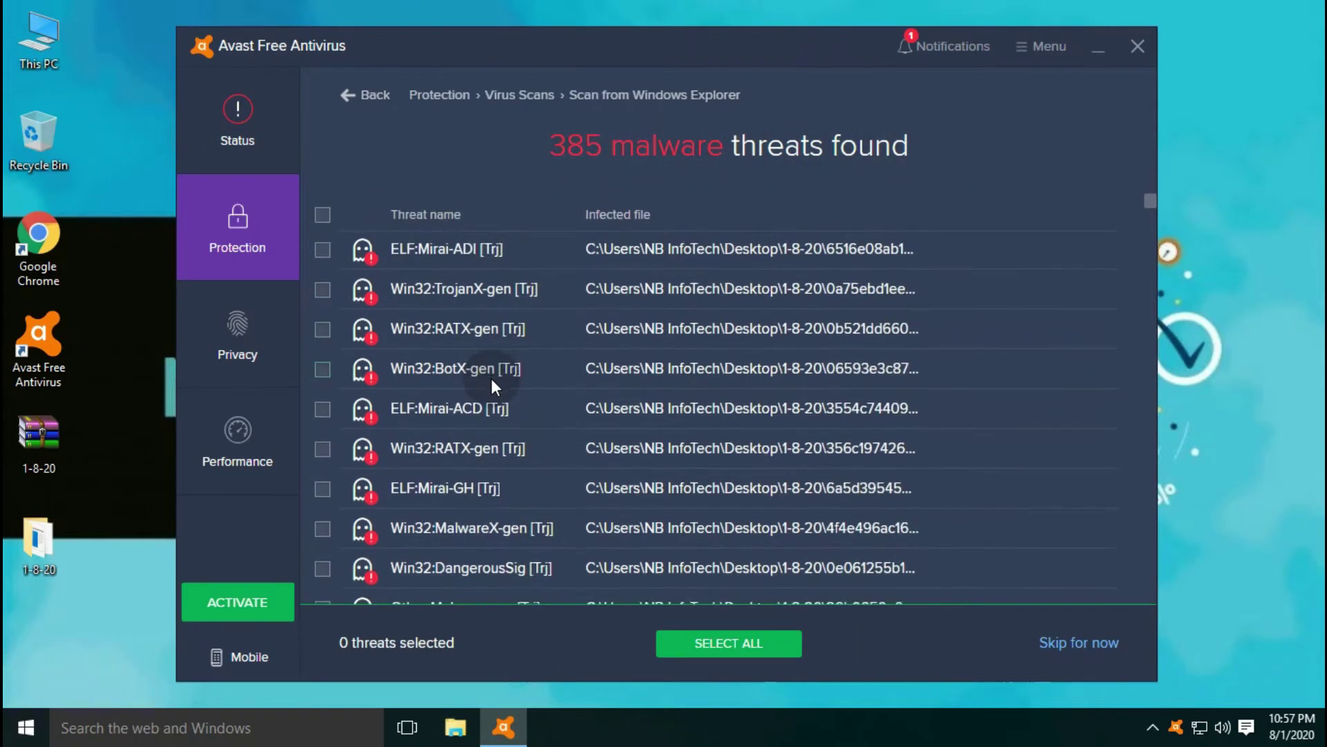
scroll(491, 379, "down", 20)
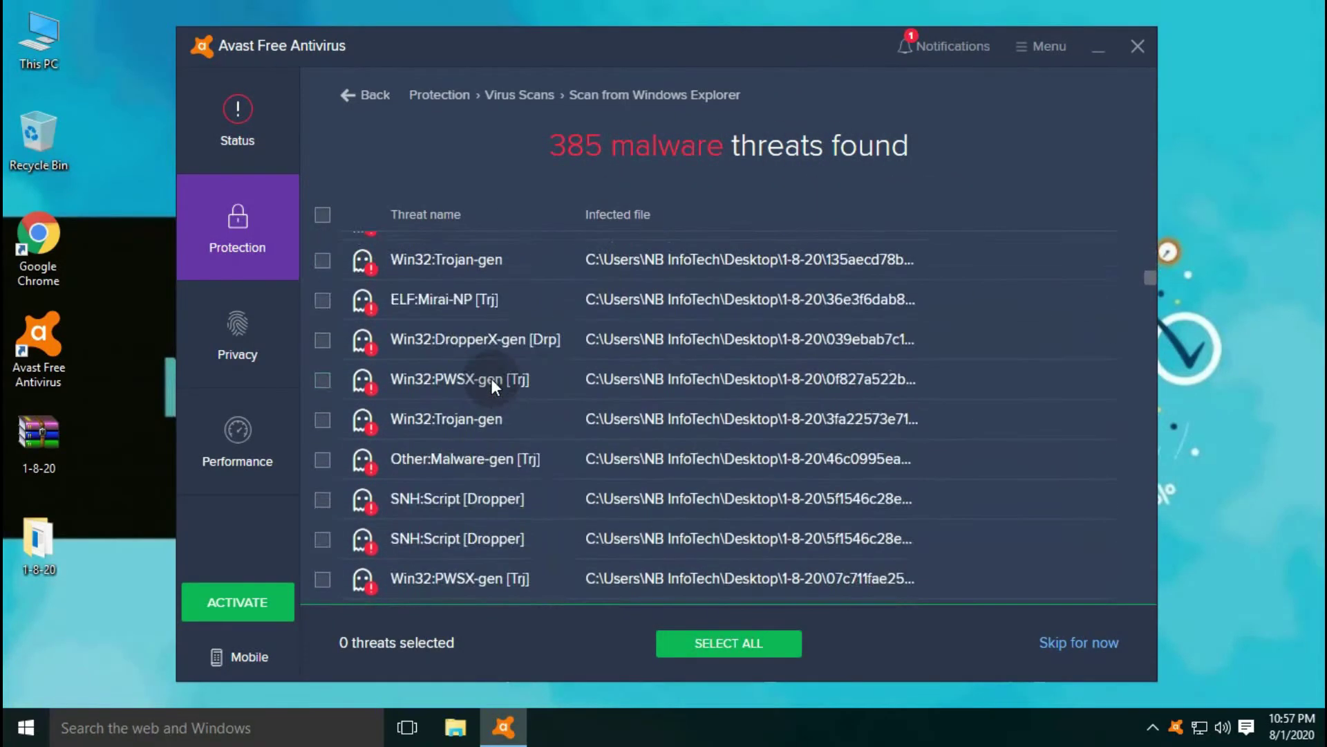
scroll(491, 379, "down", 15)
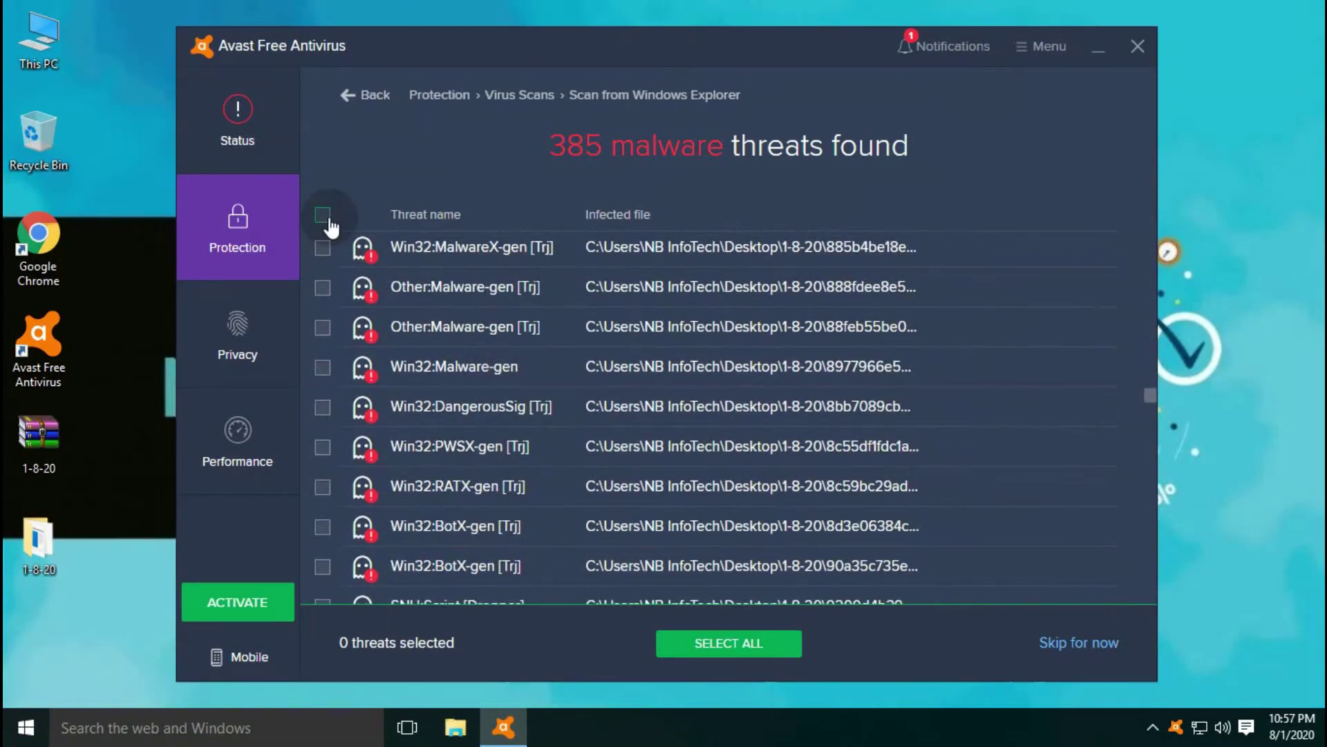
left_click(323, 216)
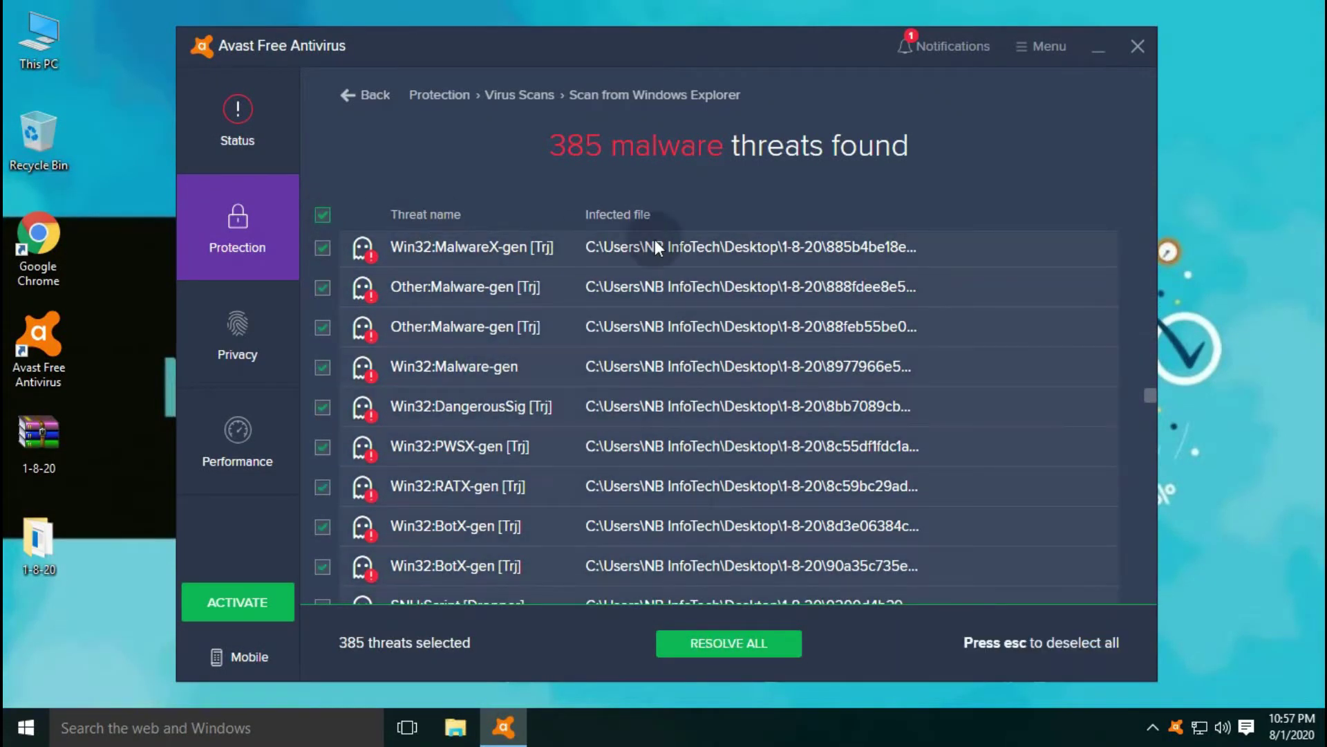
left_click(719, 652)
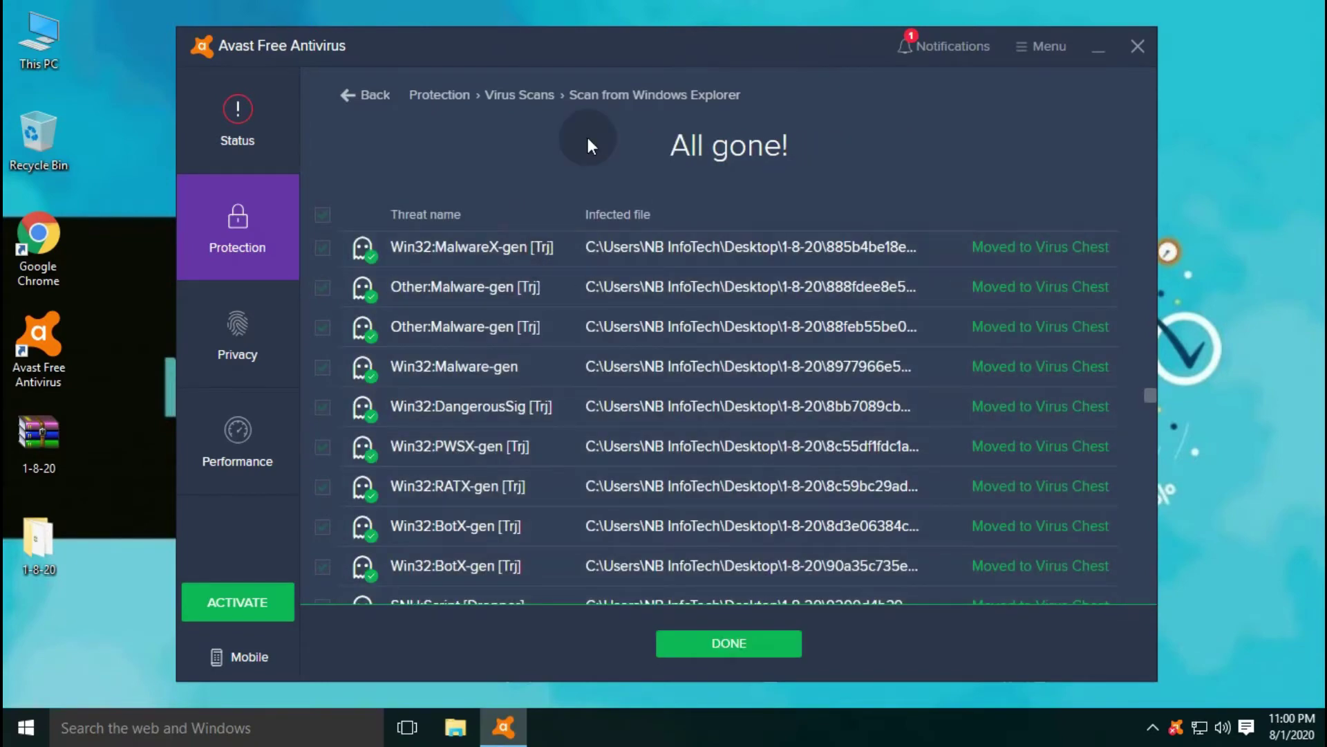
- Finish the scan results with DONE and return to Avast's Status page
scroll(604, 279, "down", 10)
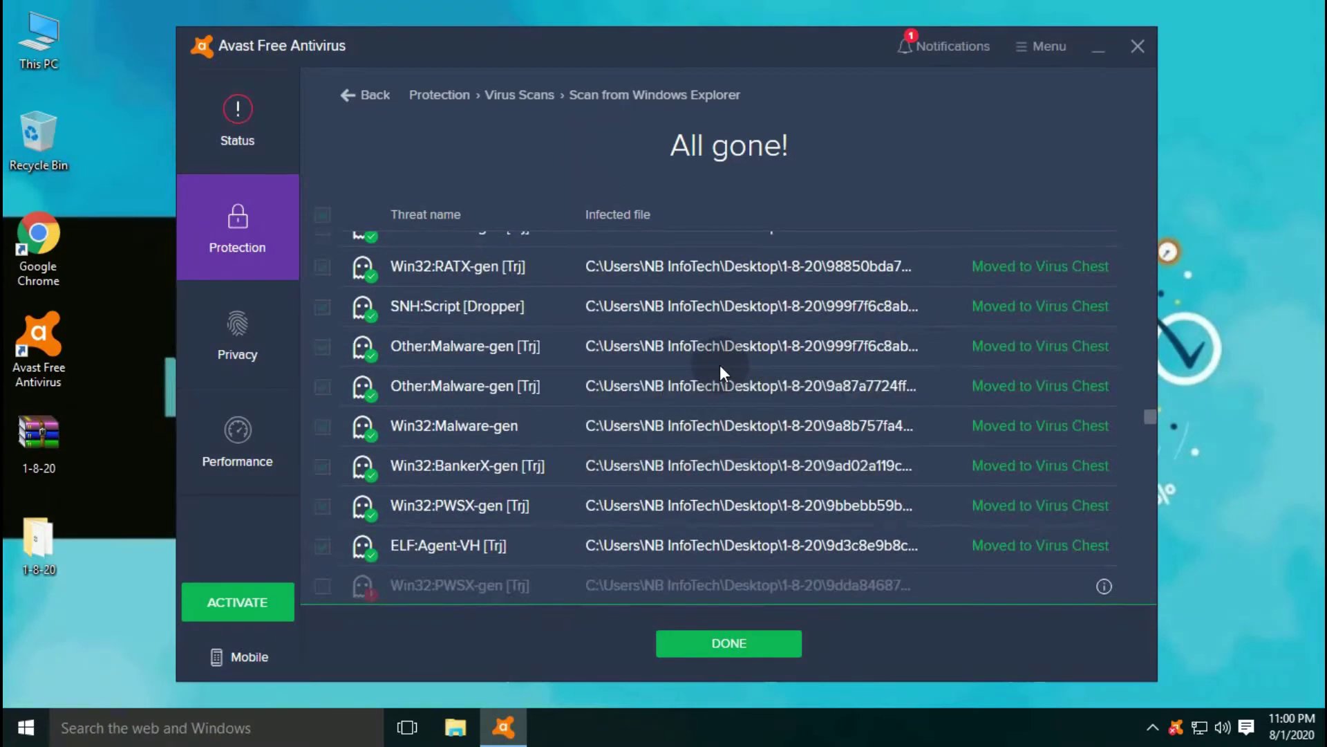
mouse_move(1105, 302)
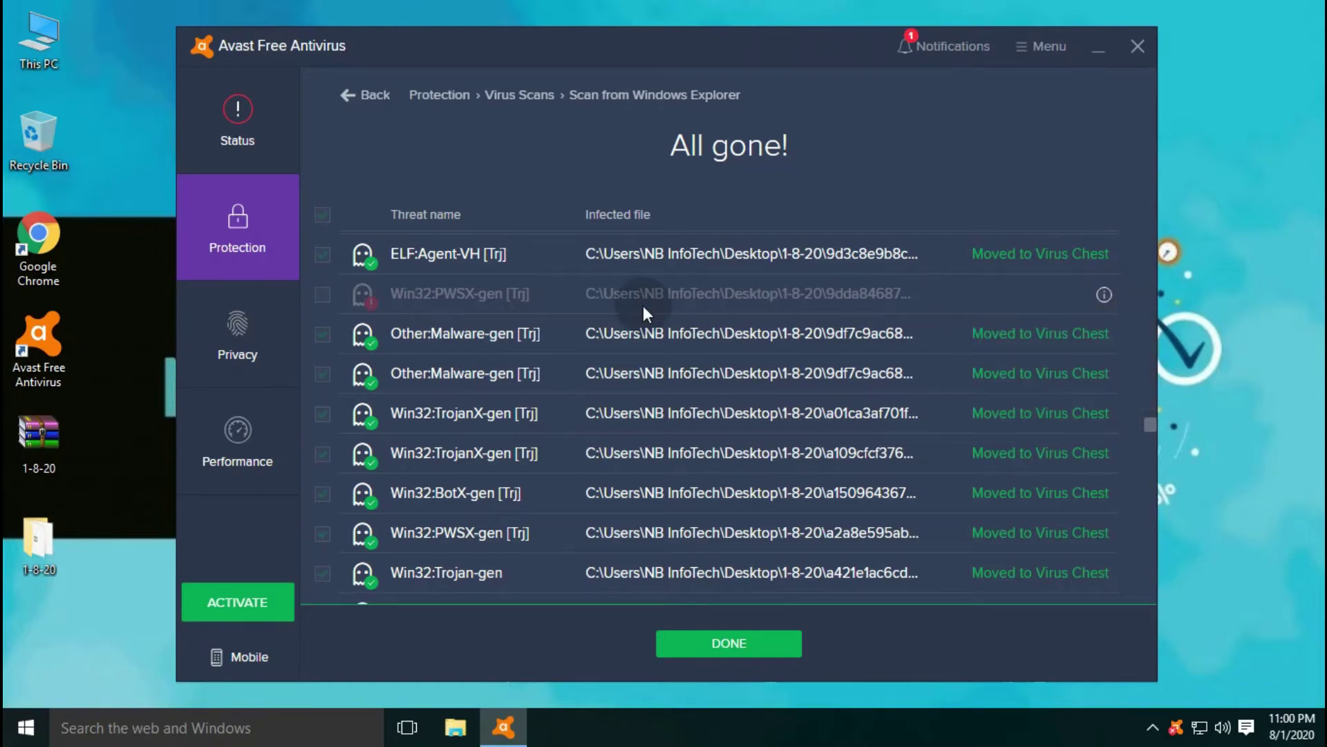
scroll(643, 306, "down", 6)
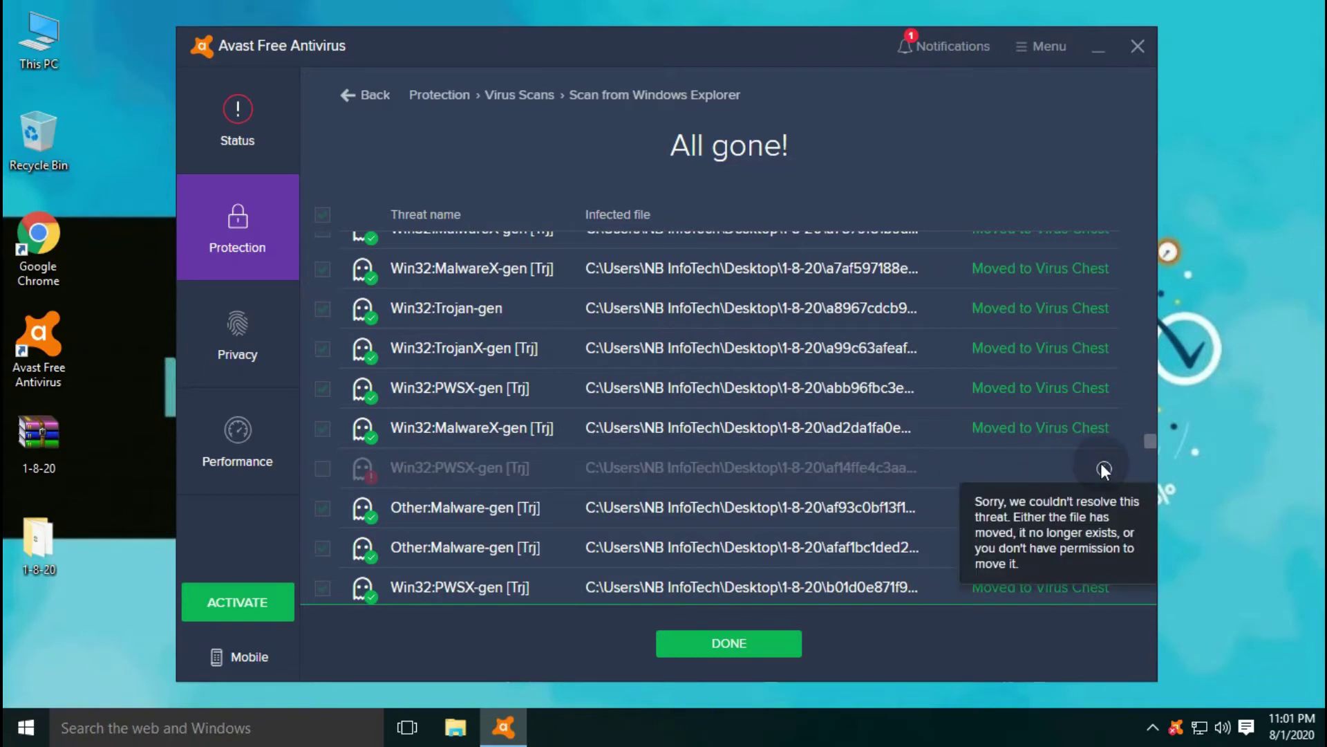
scroll(761, 539, "down", 10)
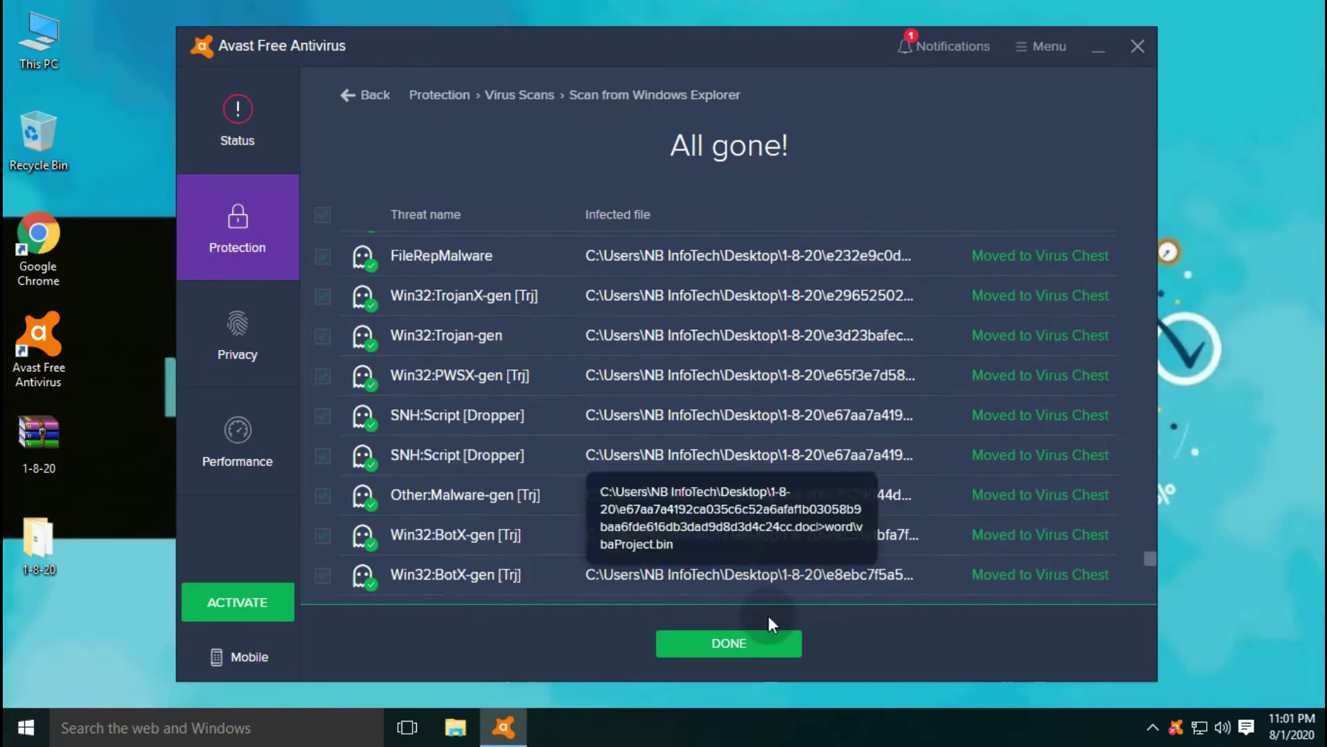
left_click(759, 652)
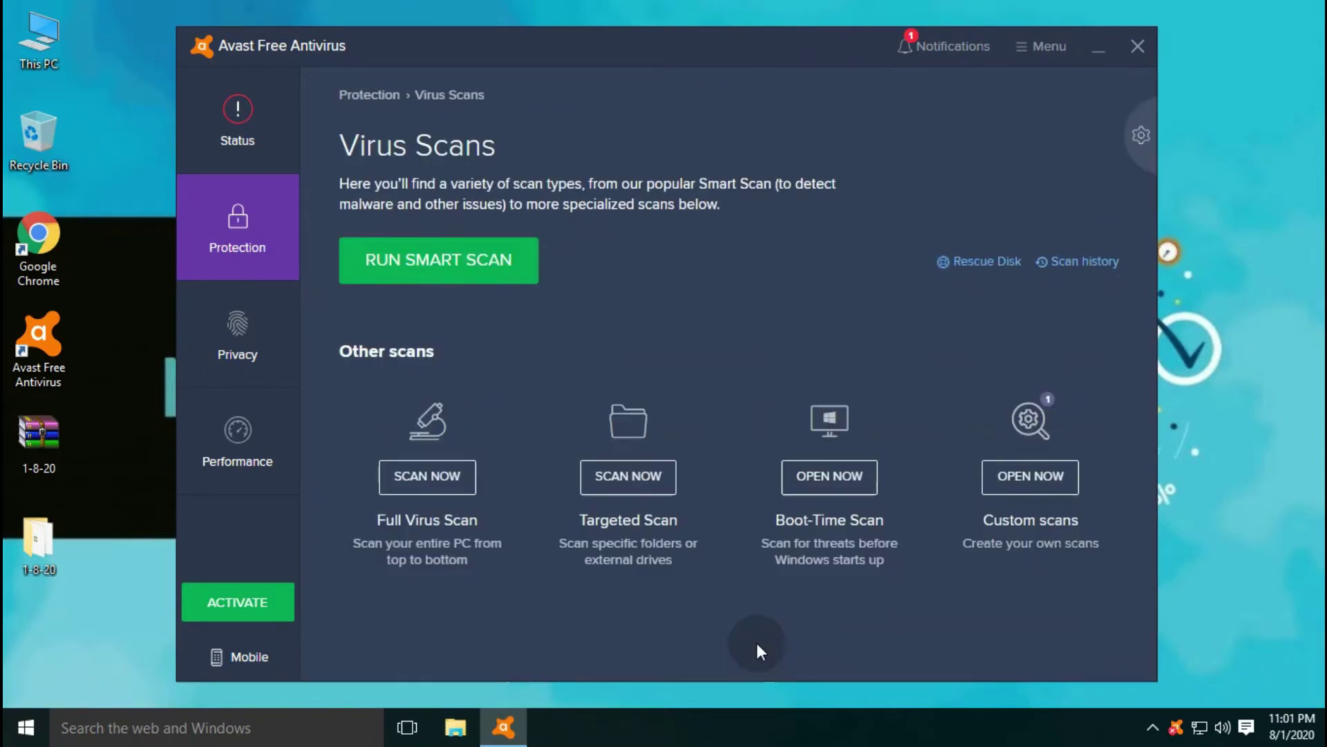
left_click(239, 152)
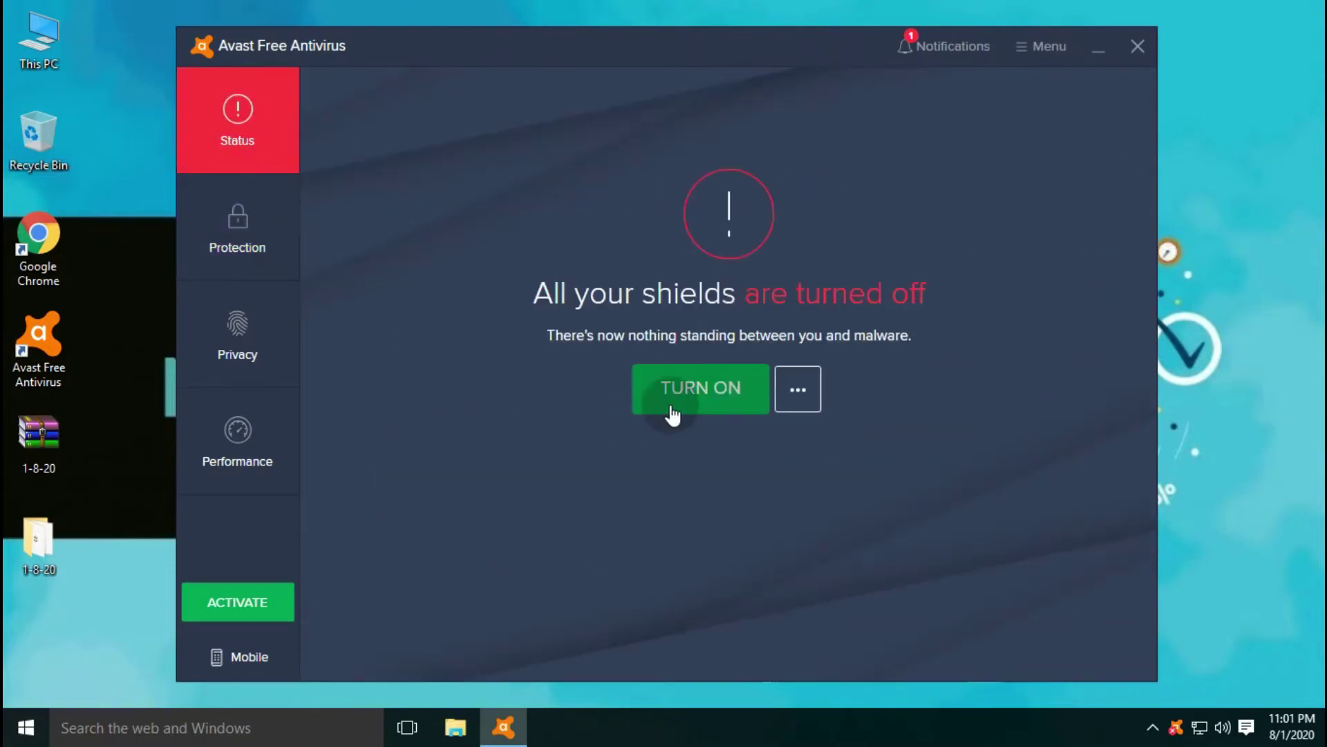
- Open the 1-8-20 folder to confirm 28 files remain, then bring Avast forward
double_click(38, 539)
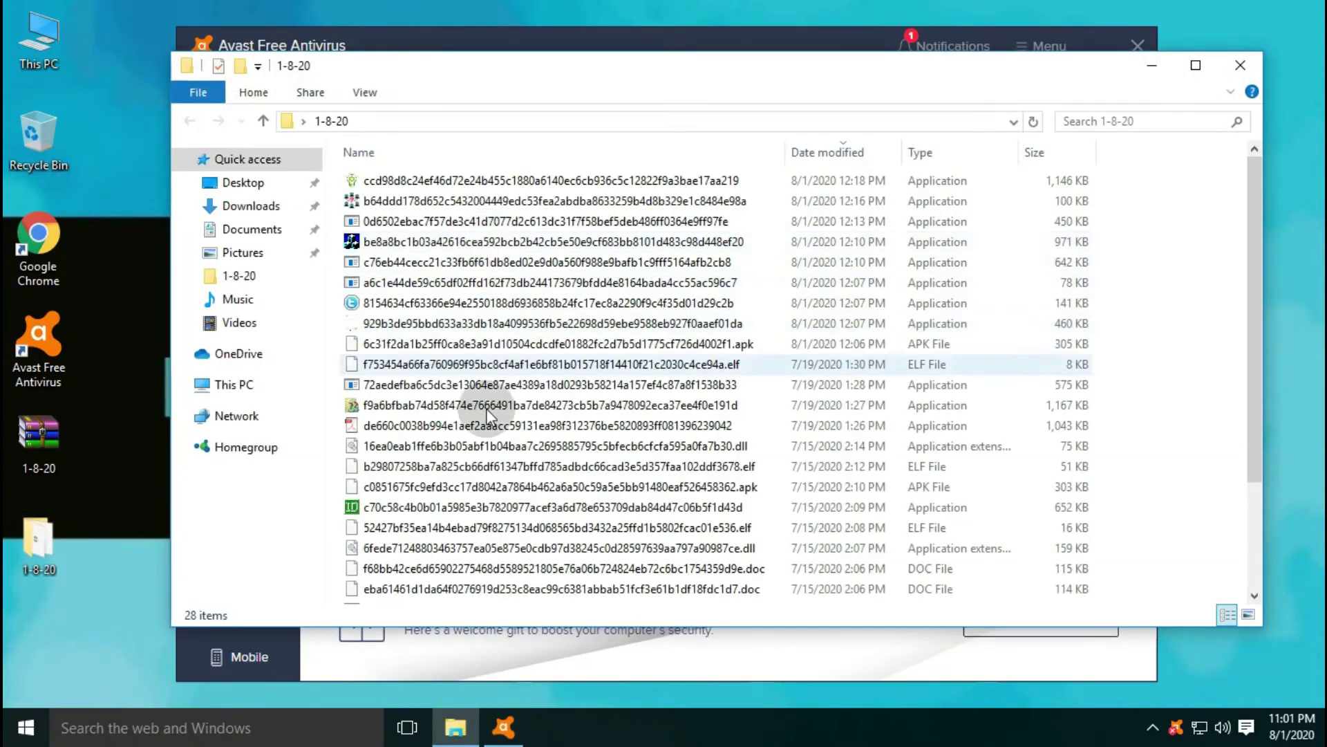
scroll(559, 438, "down", 2)
scroll(559, 438, "up", 2)
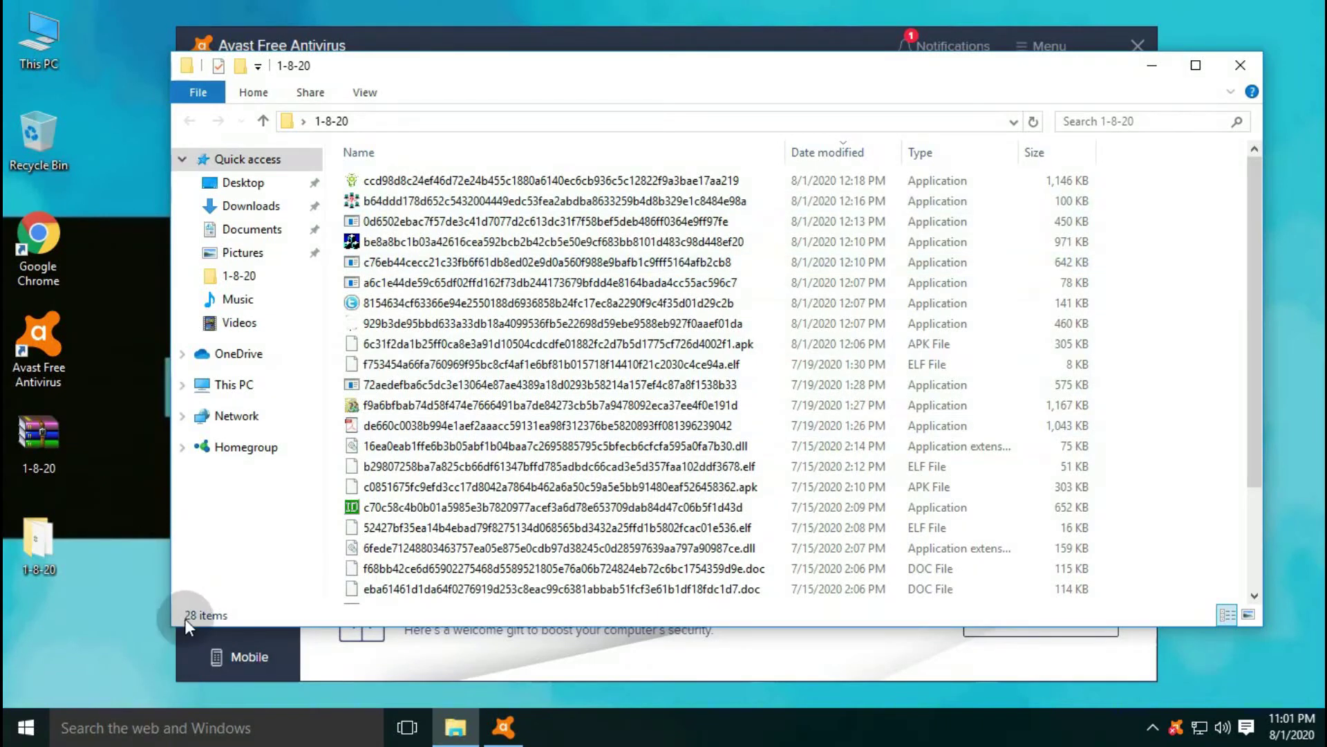
left_click(579, 674)
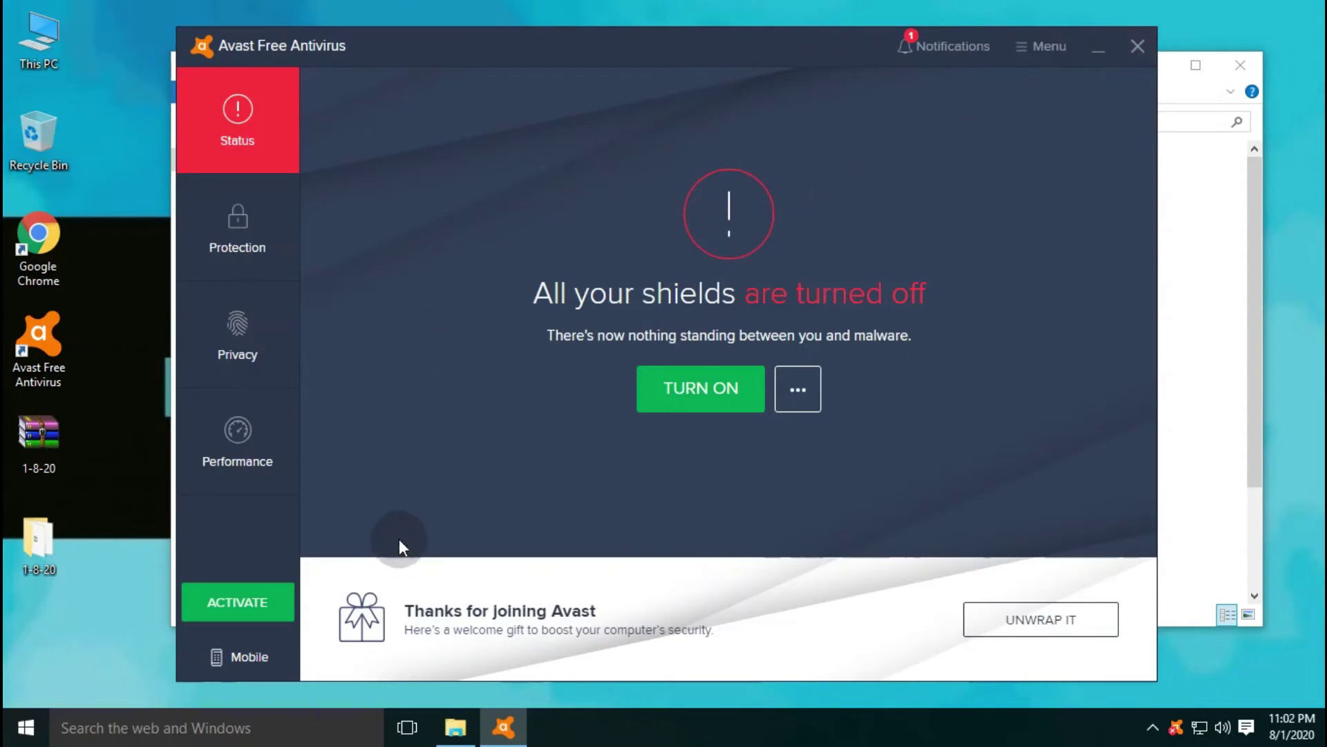
- Turn all Avast shields on, then rescan the 1-8-20 folder for viruses
left_click(705, 382)
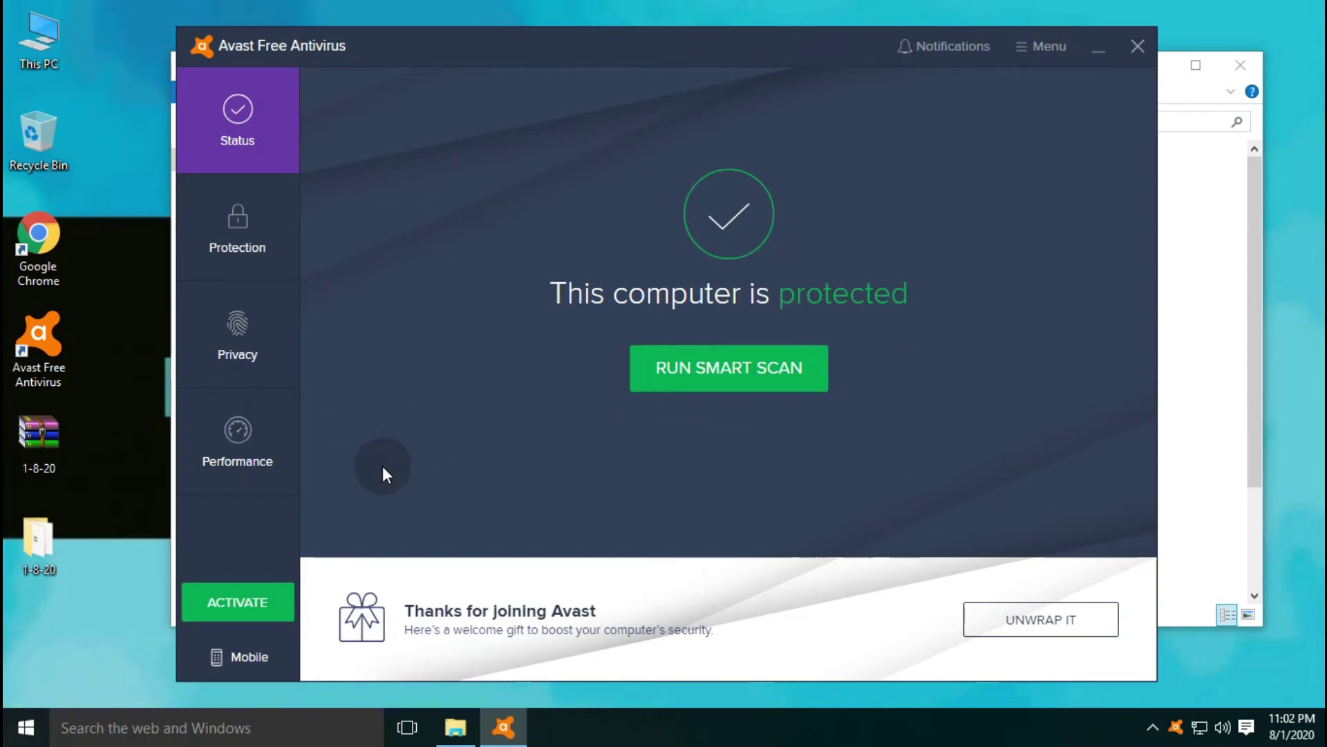
right_click(24, 547)
left_click(129, 227)
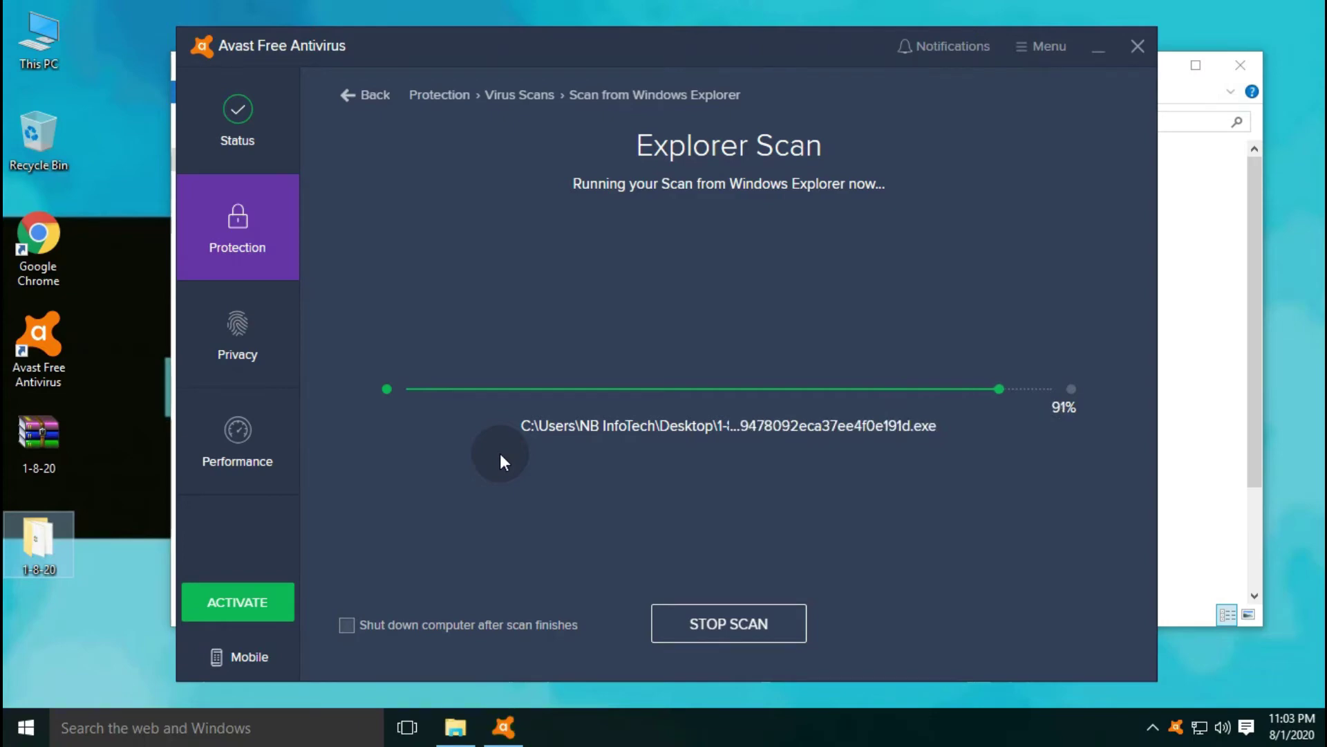
- Select all 19 threats, resolve them to the Virus Chest, and finish with DONE
scroll(524, 455, "down", 5)
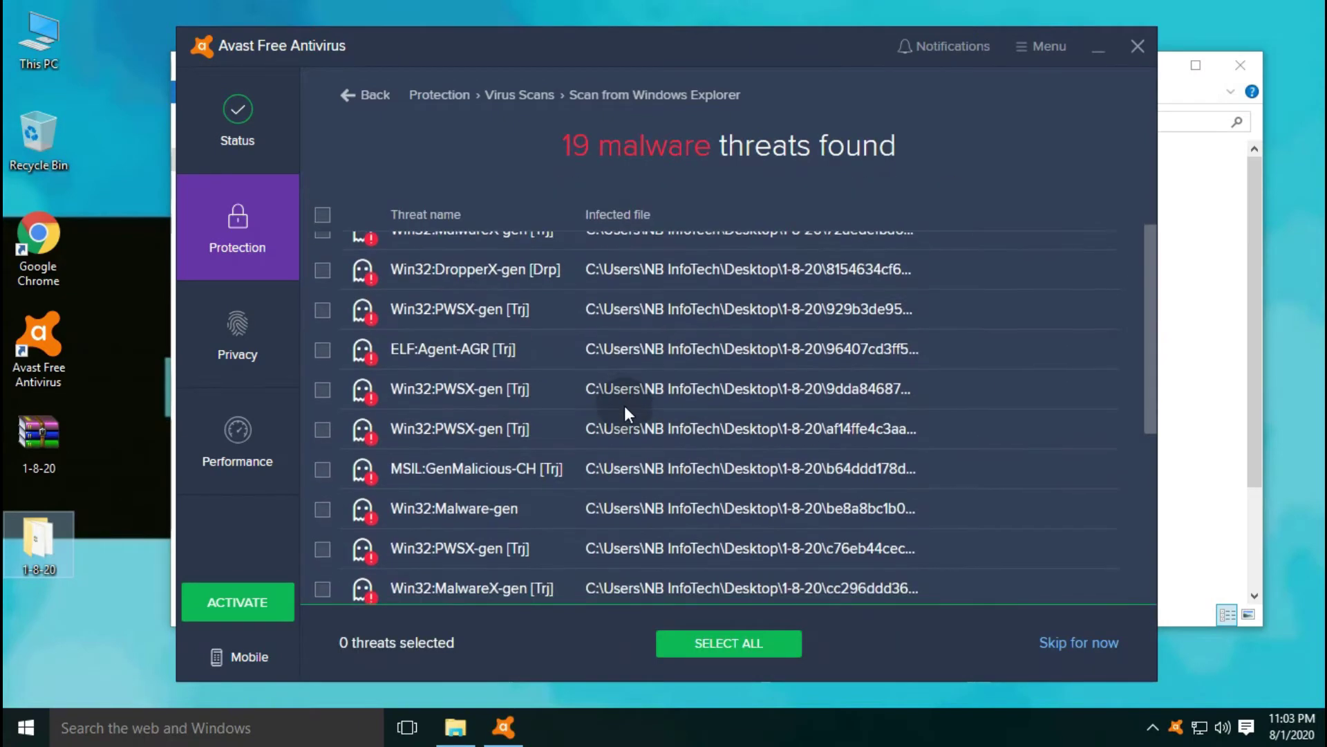
scroll(625, 405, "up", 5)
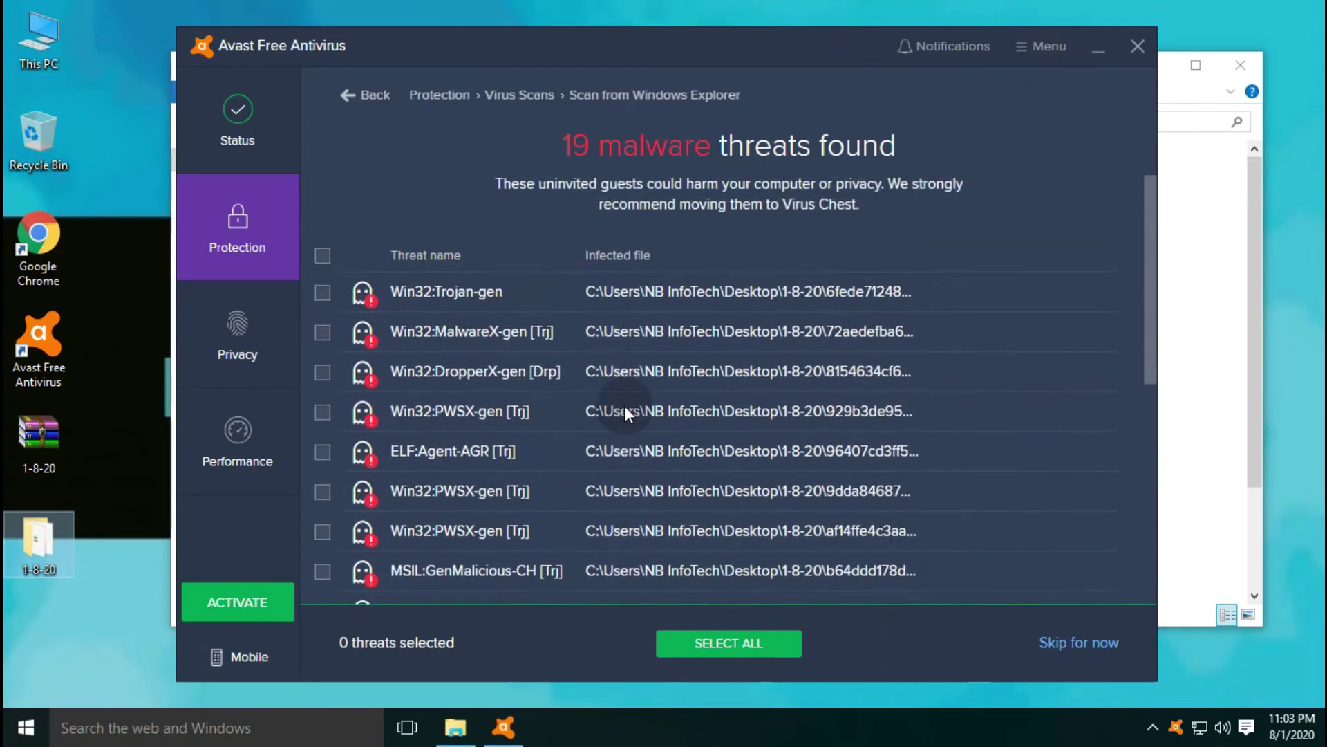
left_click(322, 256)
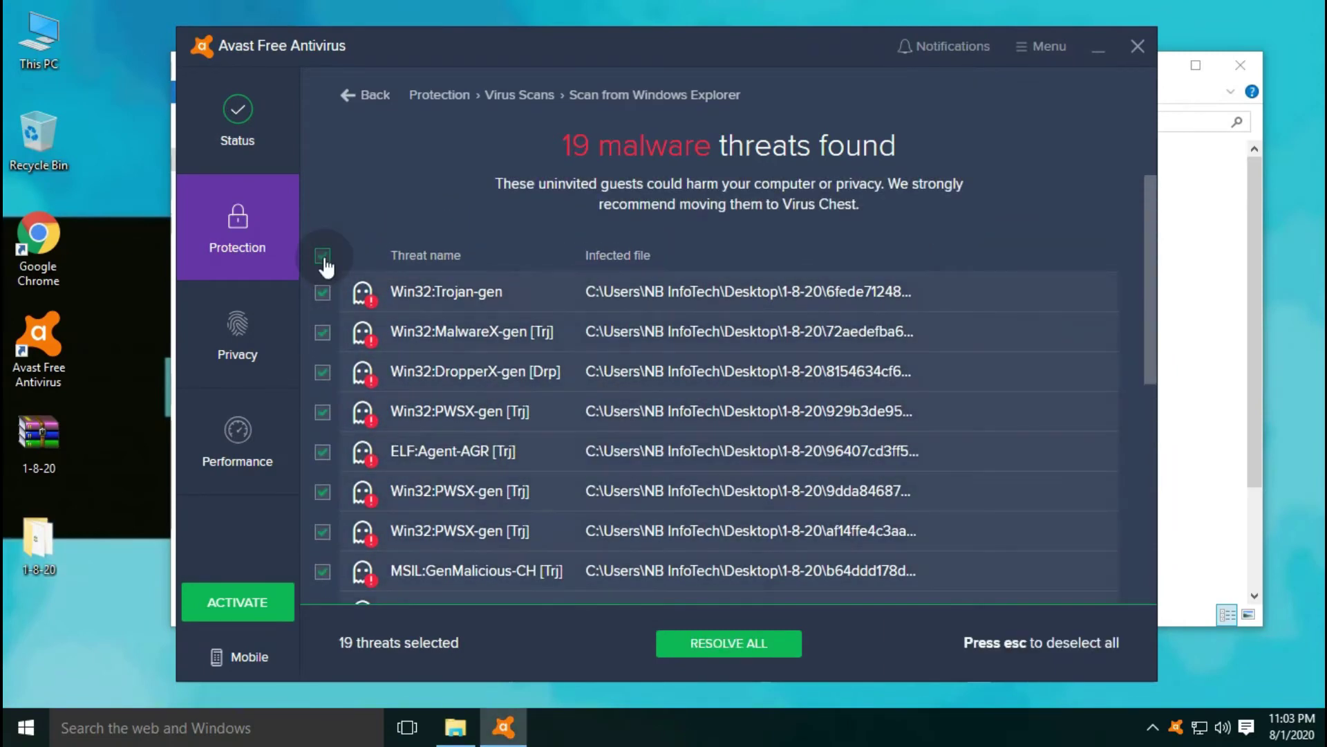
left_click(734, 647)
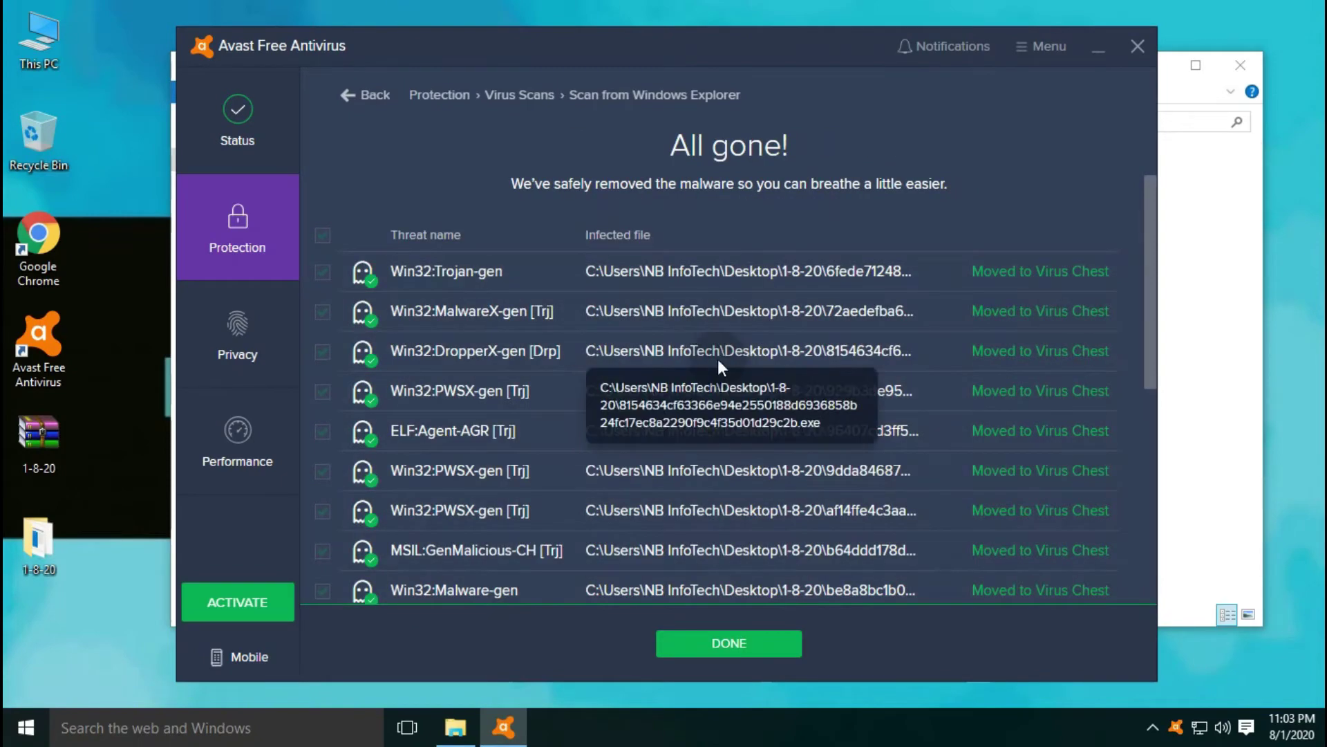
scroll(892, 436, "down", 6)
scroll(892, 430, "up", 6)
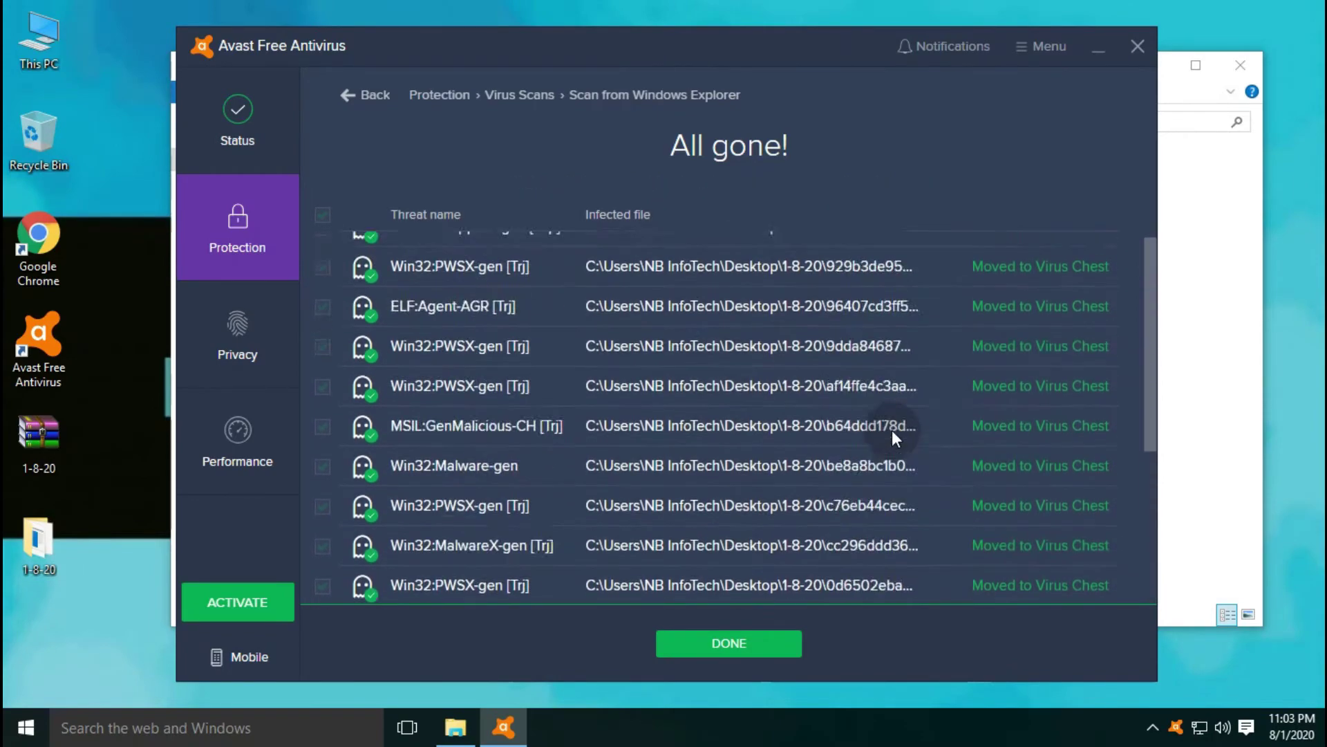
left_click(760, 647)
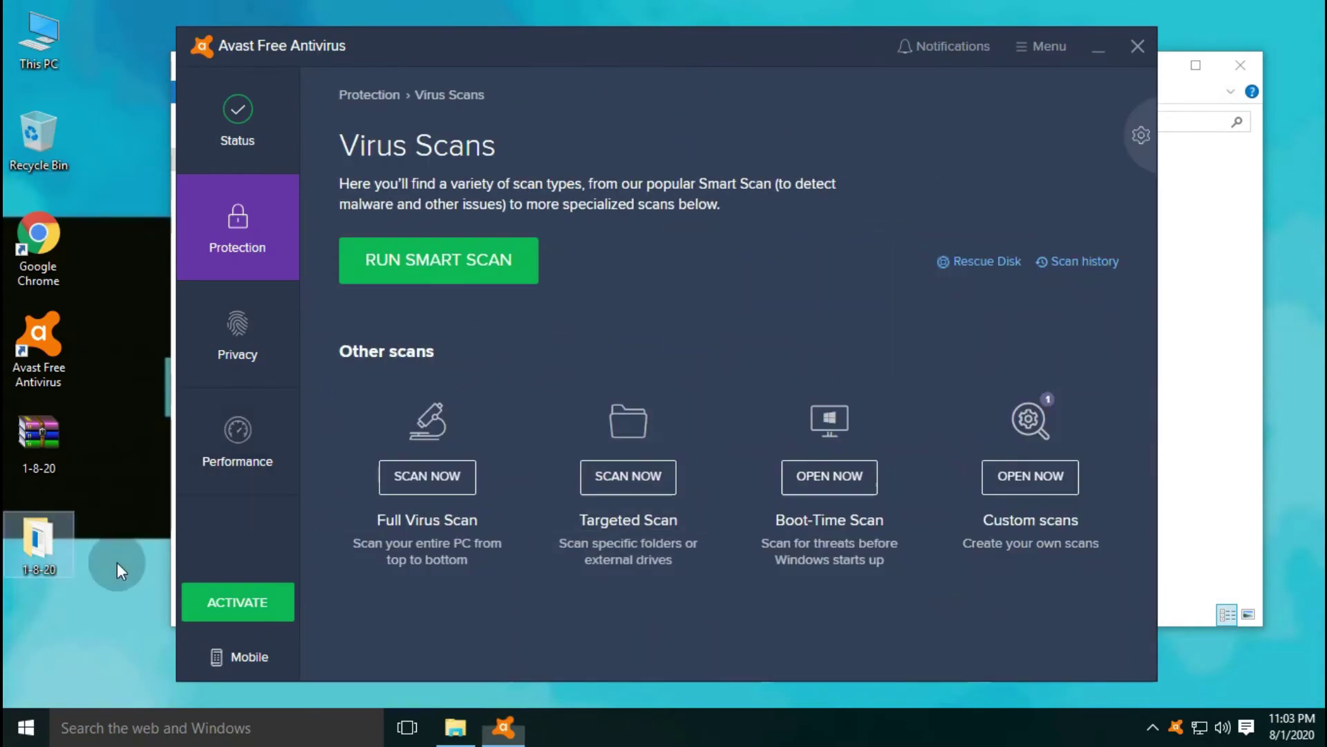
- Select all files in the 1-8-20 folder to confirm 11 items (3.81 MB) remain
double_click(38, 542)
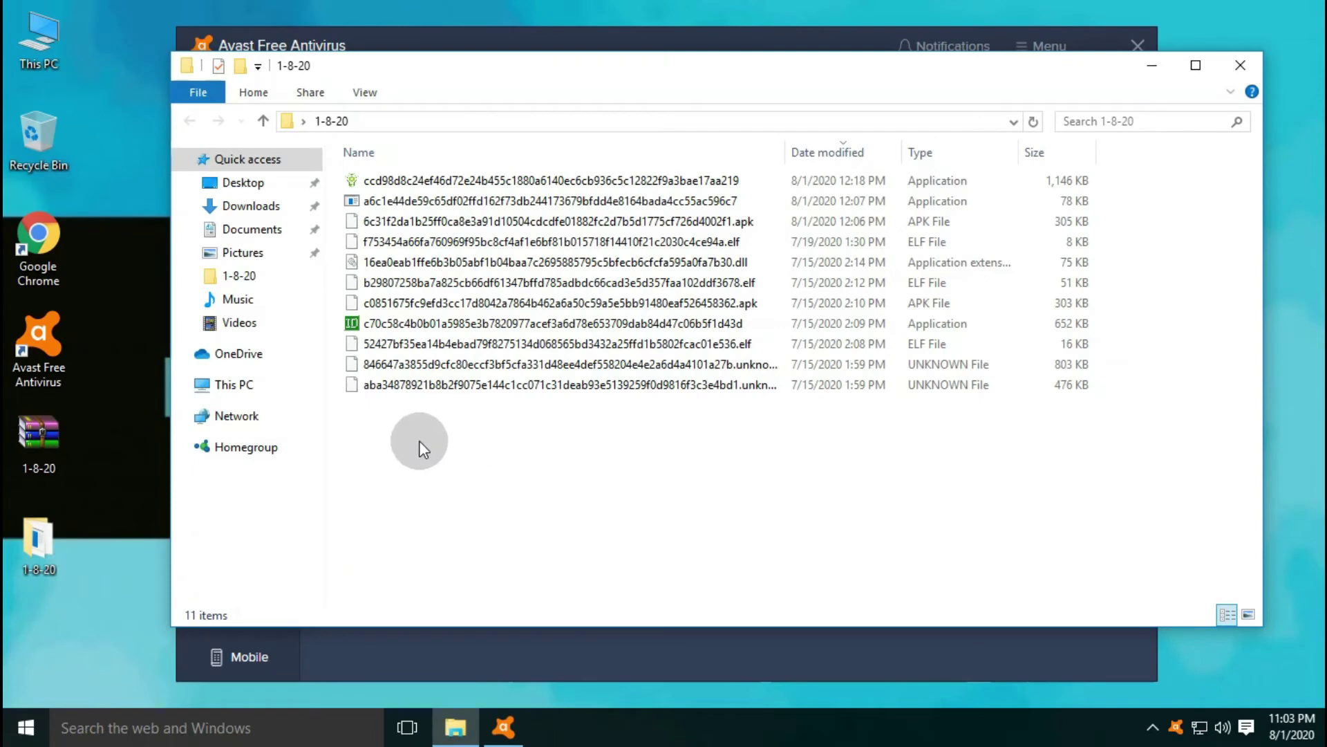
left_click_drag(419, 441, 488, 164)
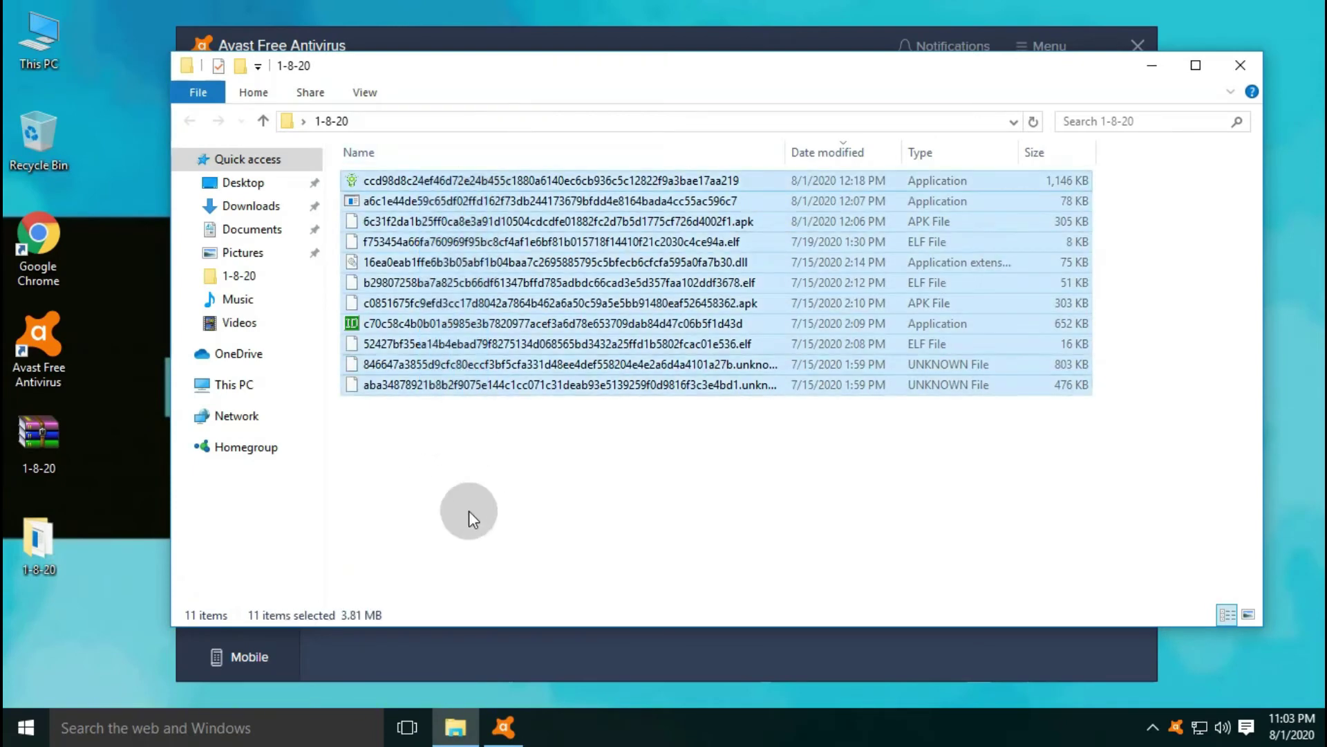
left_click(445, 488)
left_click_drag(434, 481, 537, 185)
left_click(457, 463)
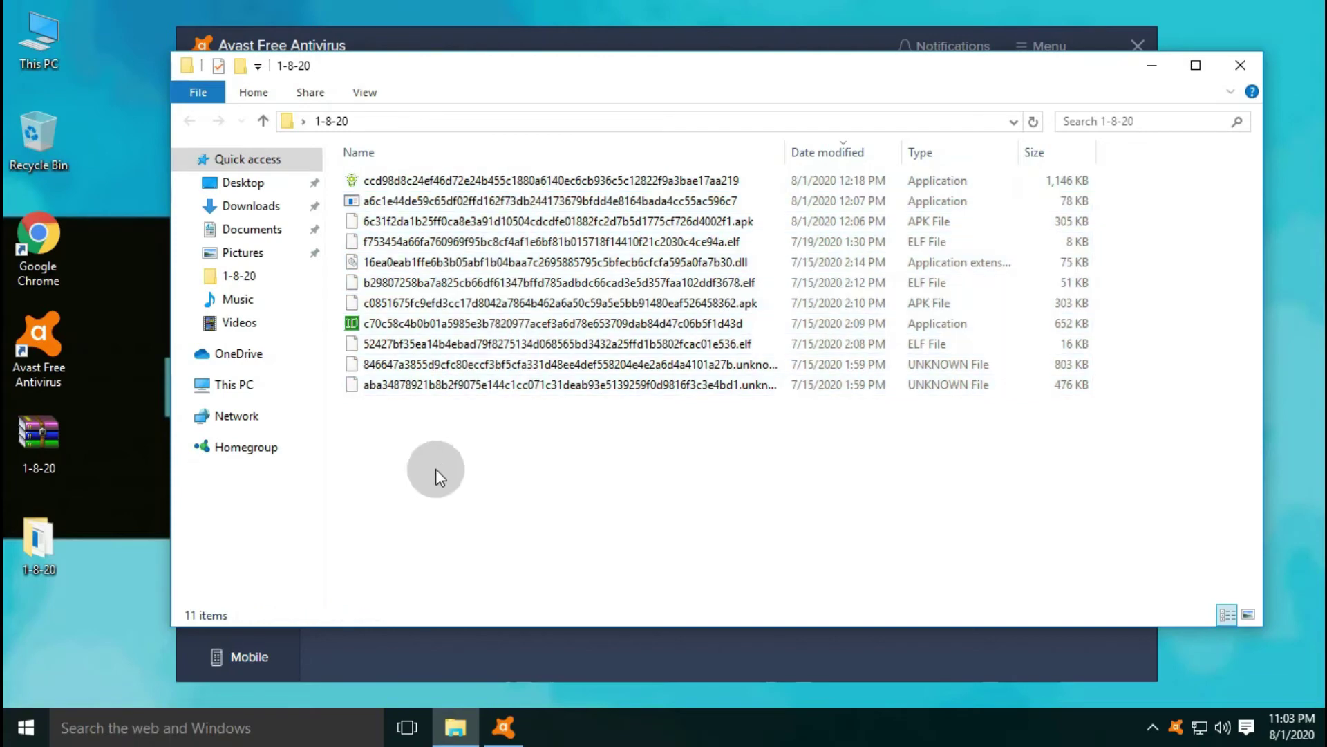
left_click_drag(436, 468, 588, 165)
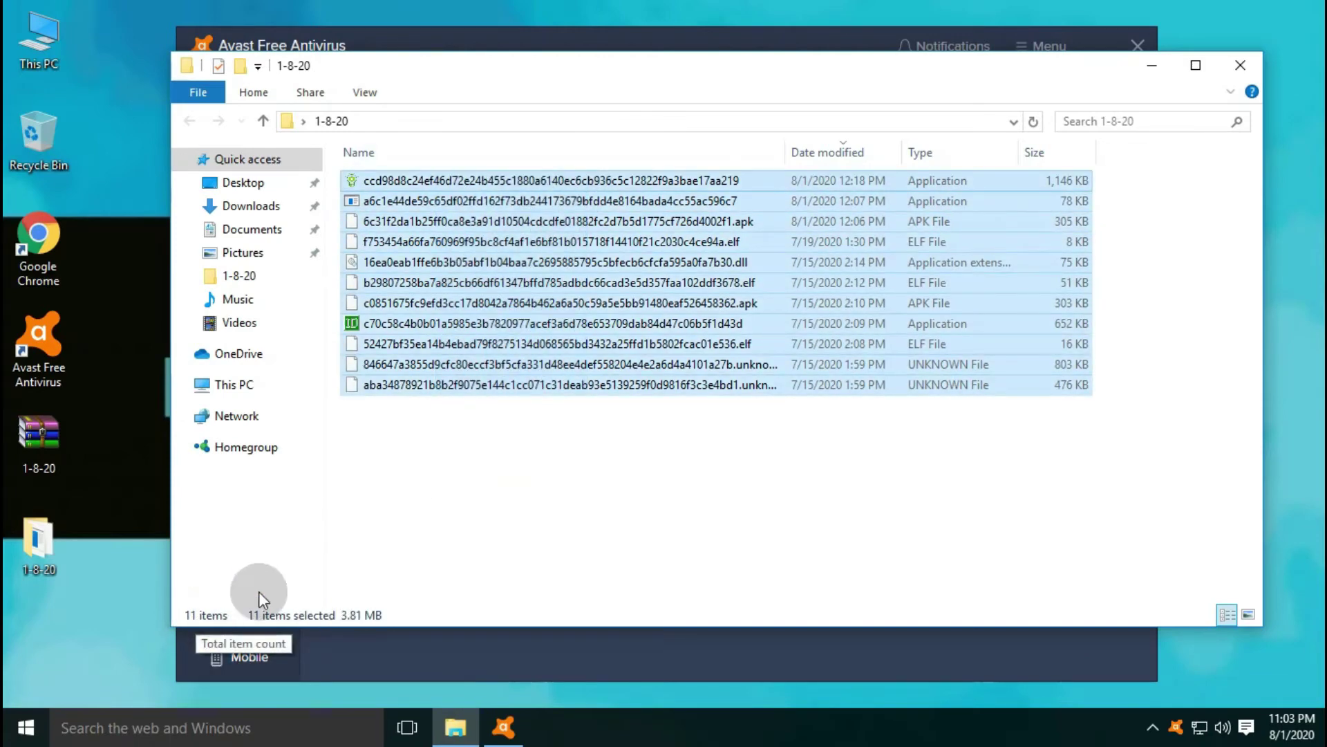
left_click(508, 462)
- Close Avast Free Antivirus and open This PC
left_click(500, 731)
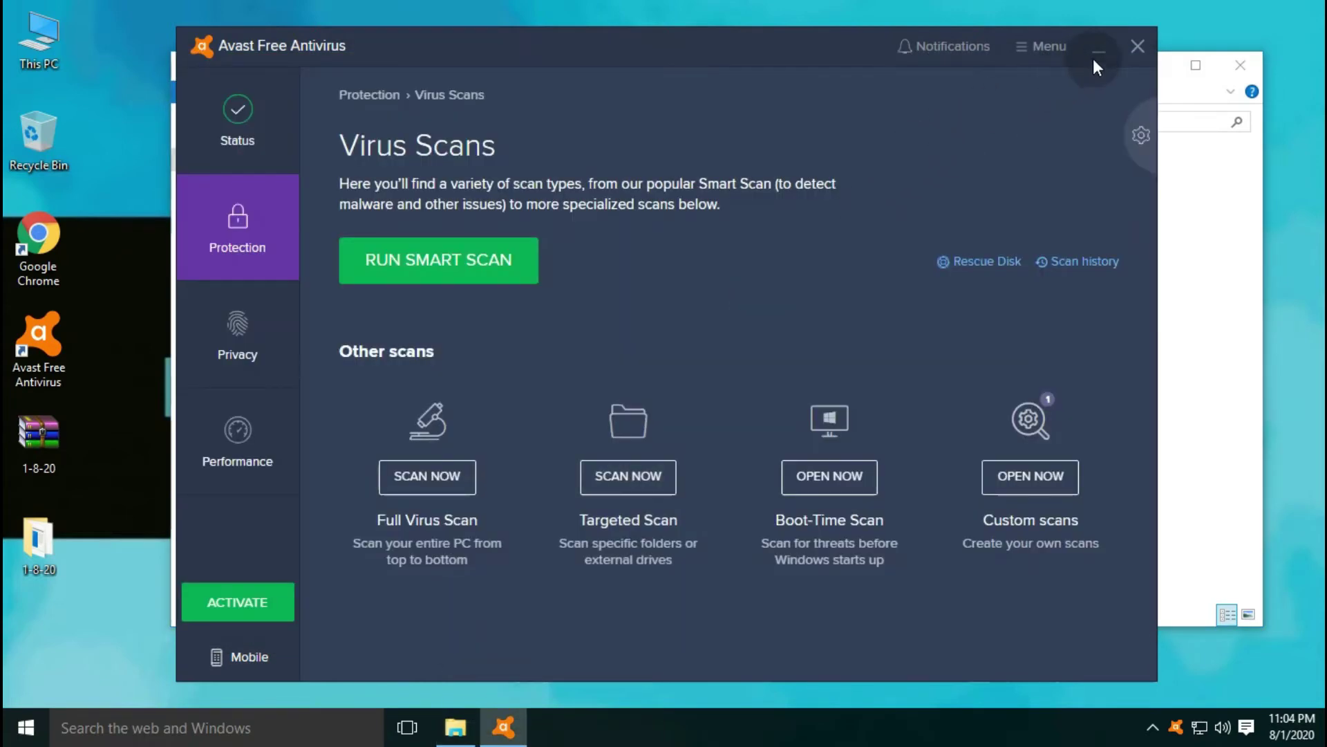
left_click(1135, 46)
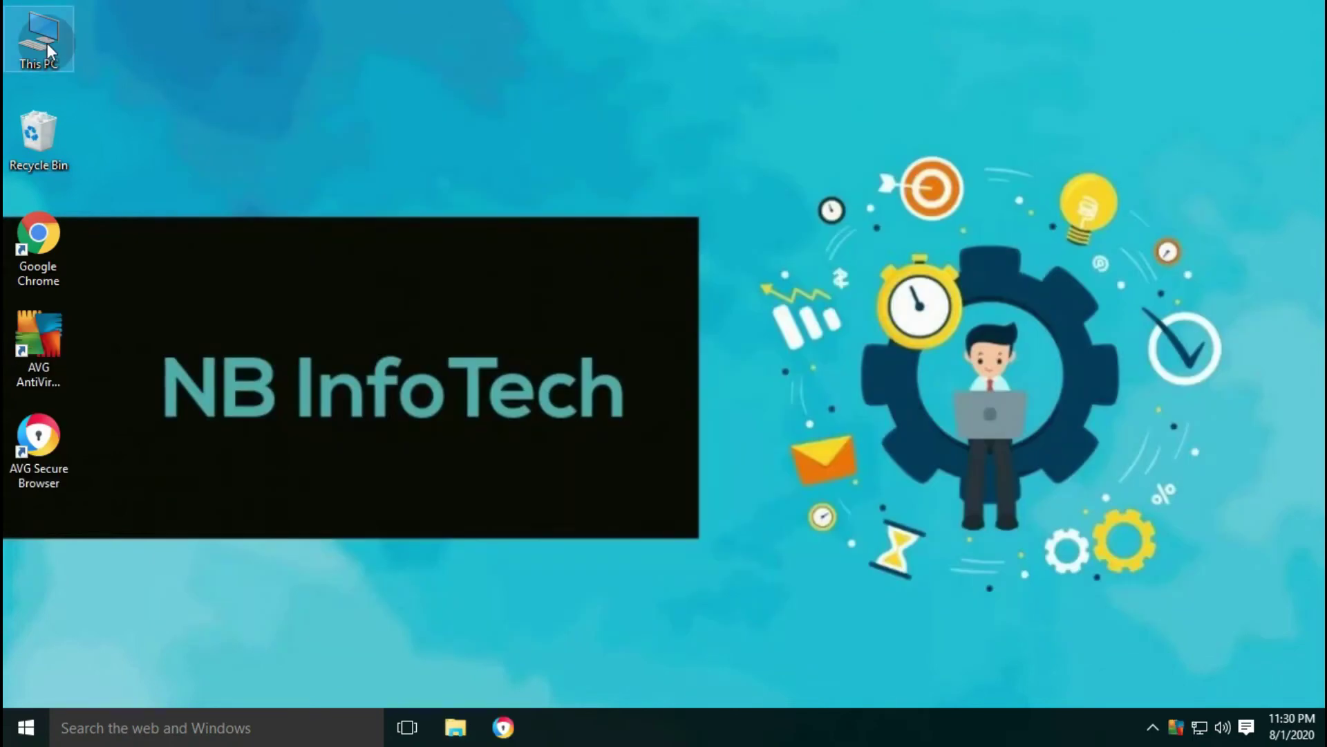
double_click(47, 42)
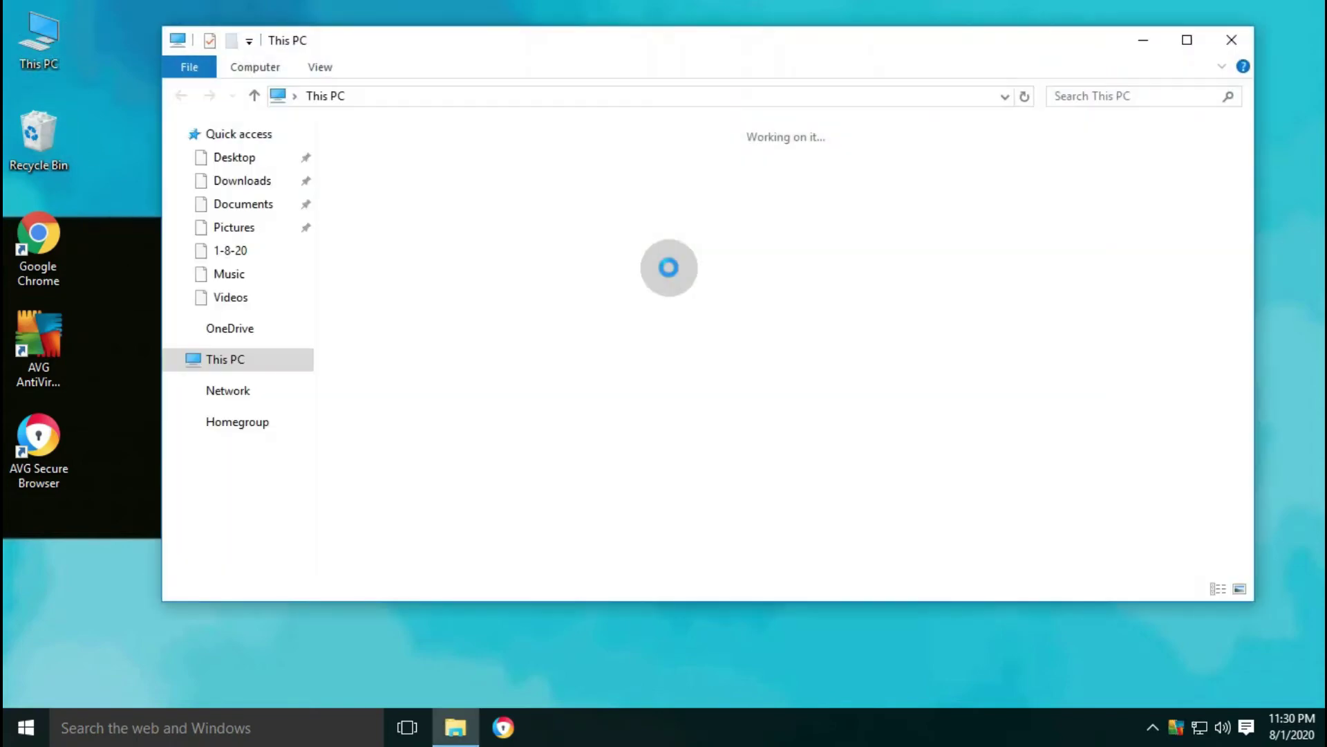
- Move the 1-8-20 archive from Downloads to the desktop and close the Explorer window
left_click(235, 181)
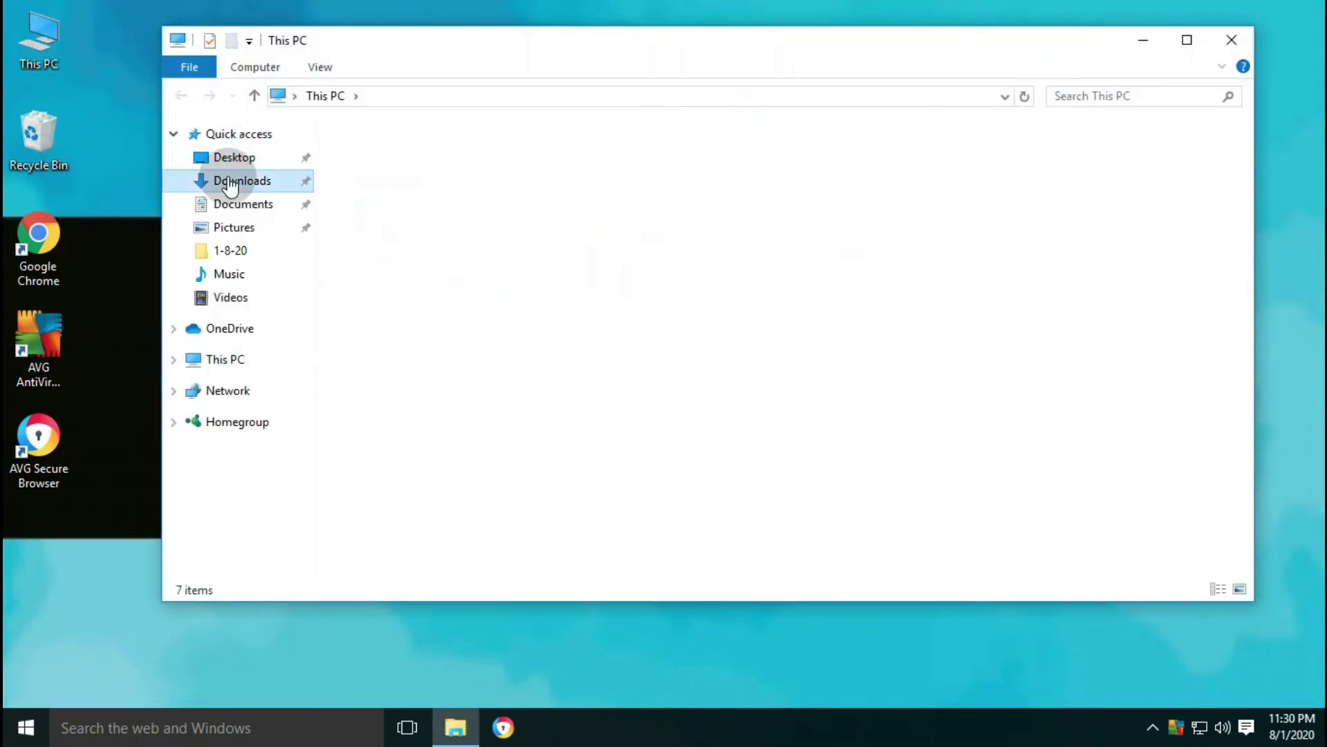
left_click(375, 160)
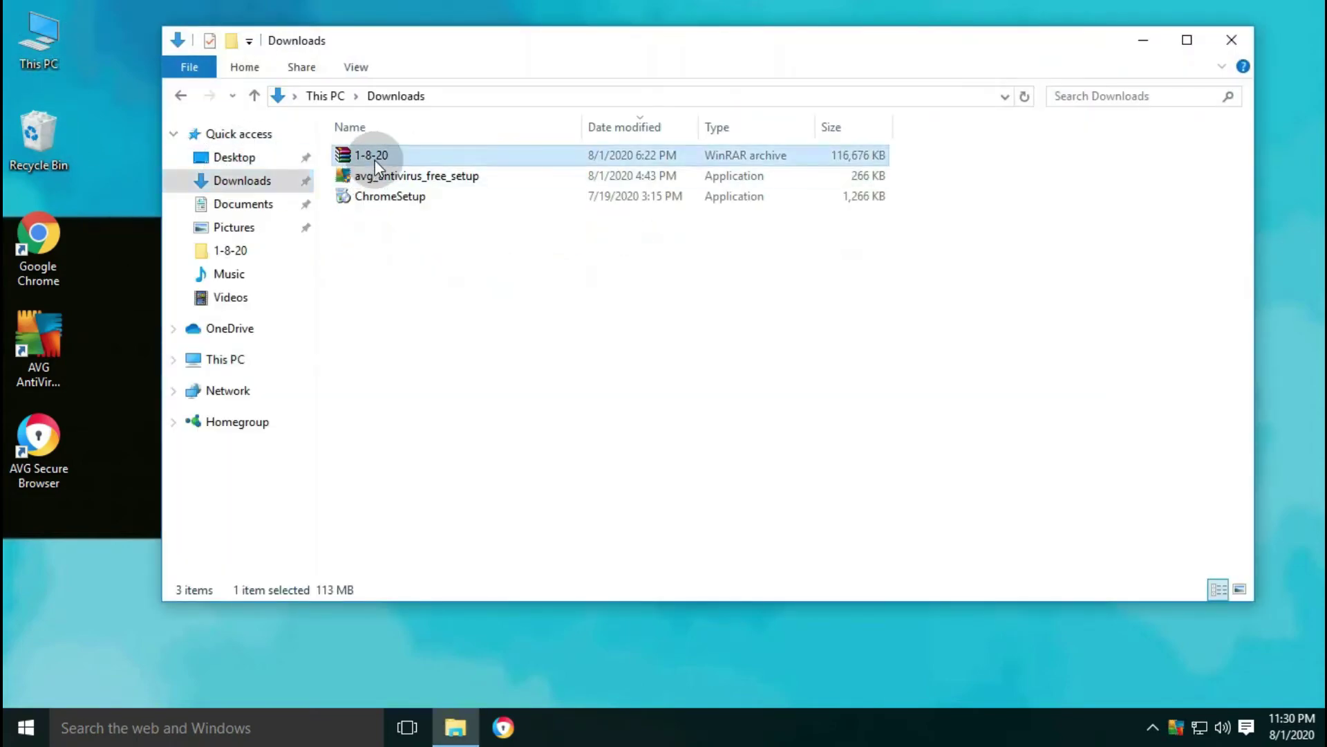
left_click_drag(371, 154, 75, 546)
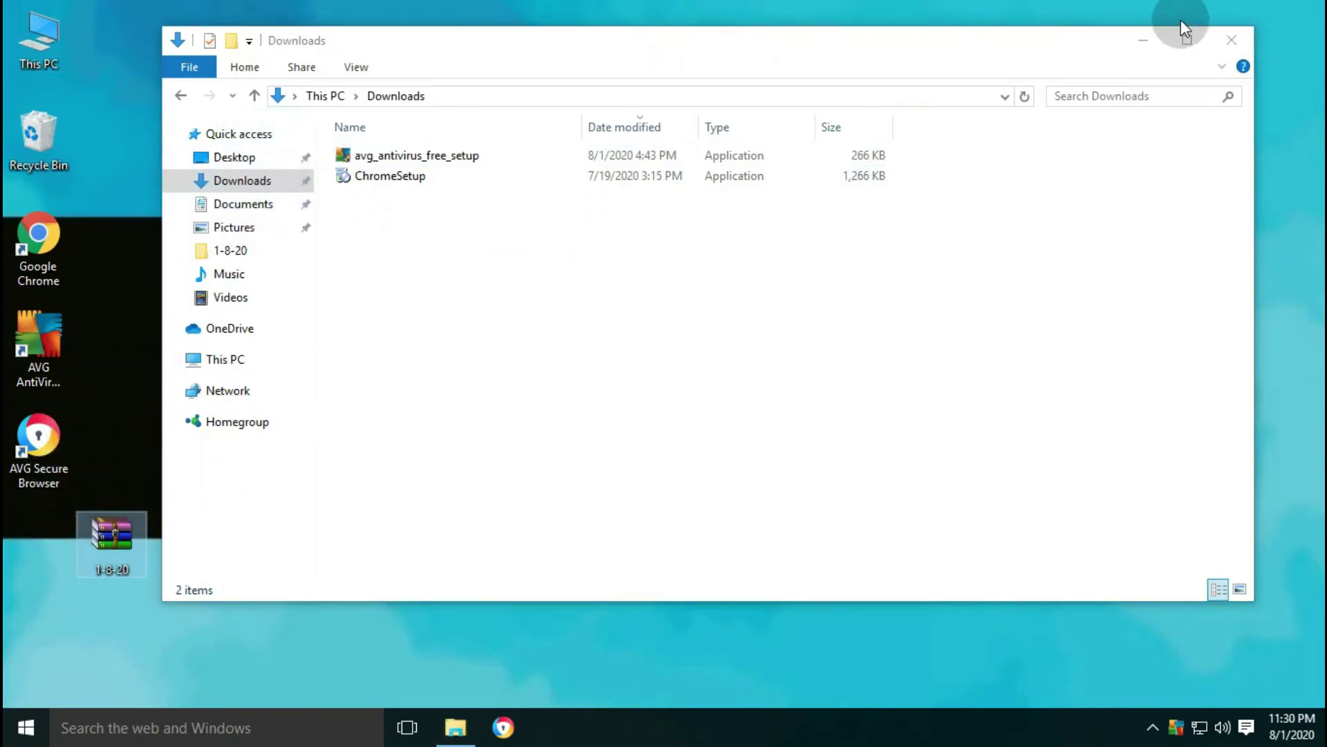
left_click(1231, 38)
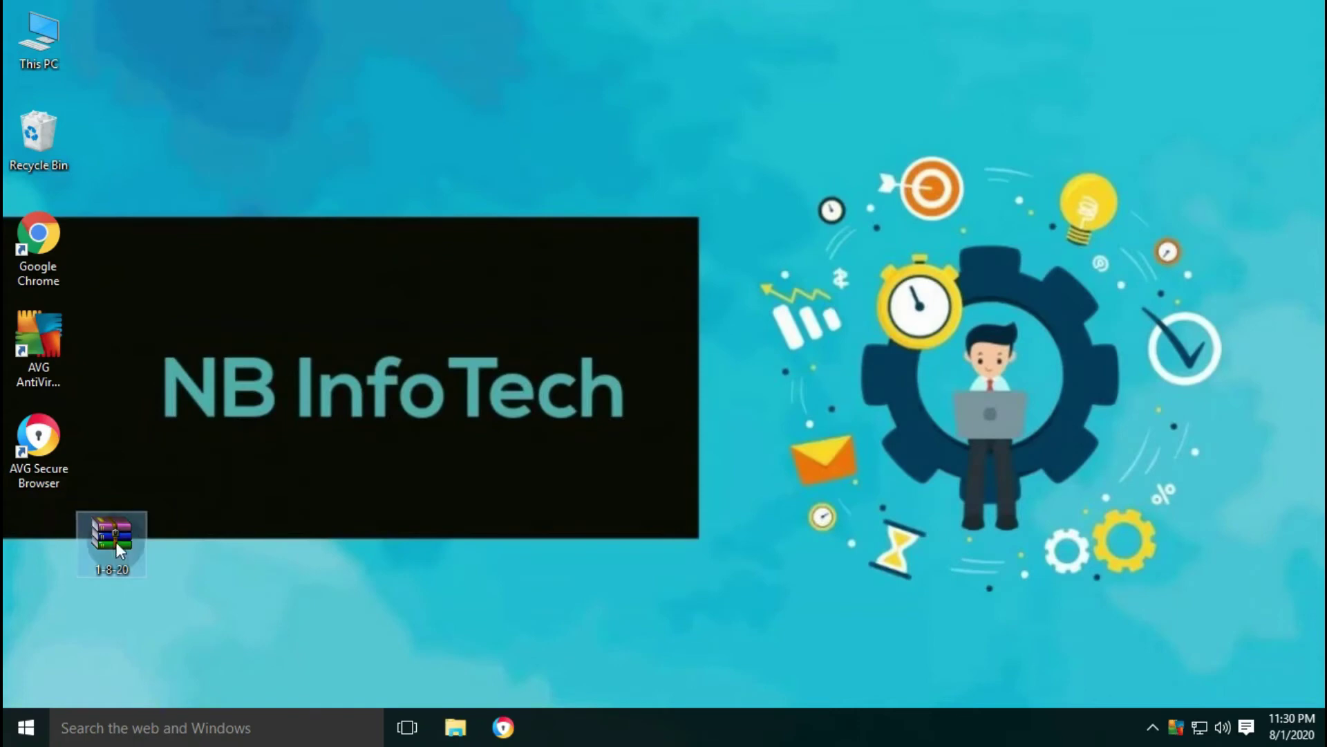
left_click_drag(115, 541, 44, 531)
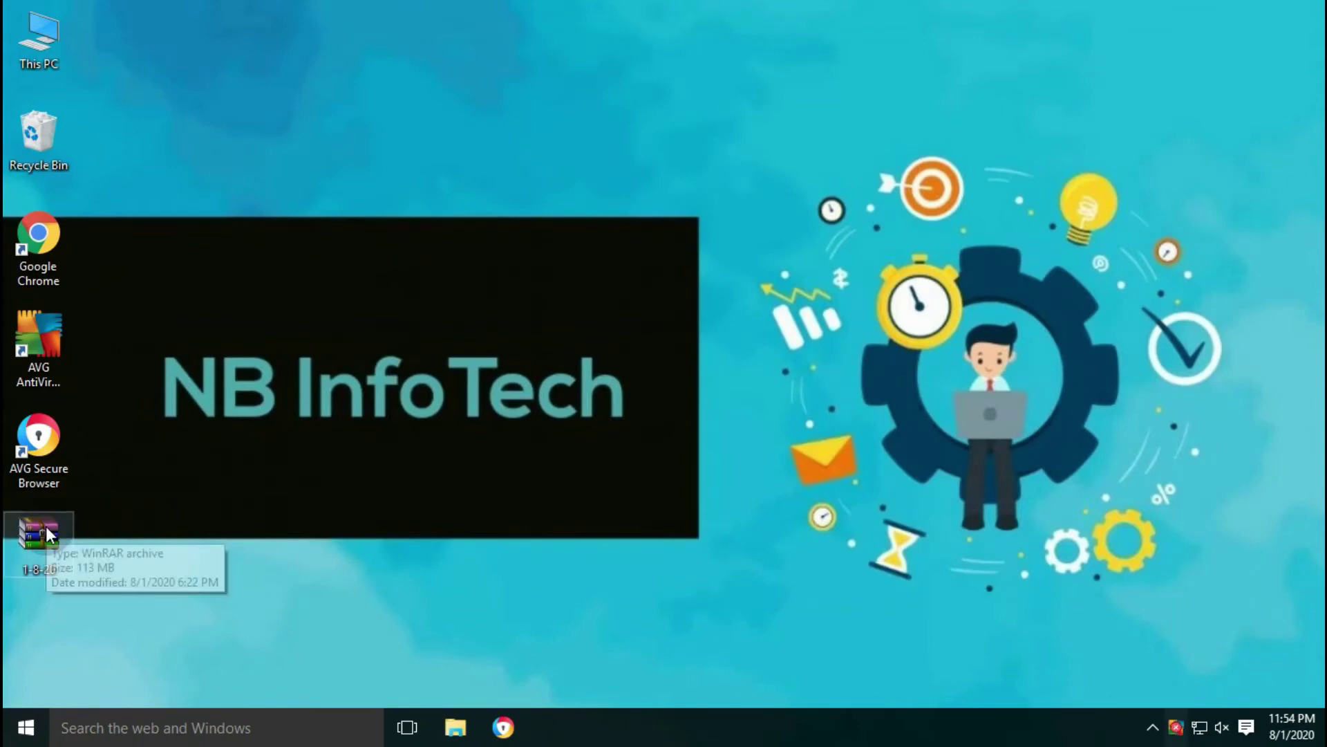
- Extract 1-8-20.rar onto the desktop with Extract Here, entering the archive password
right_click(45, 525)
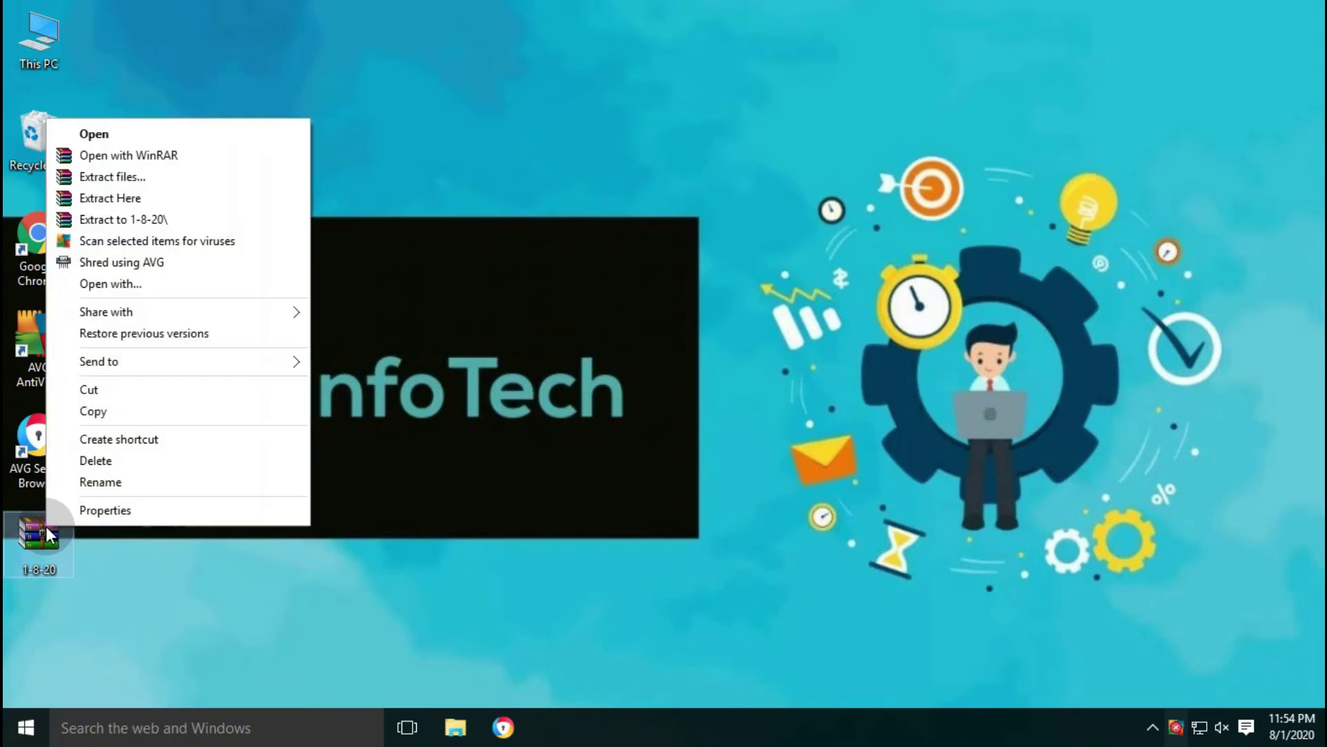
left_click(125, 199)
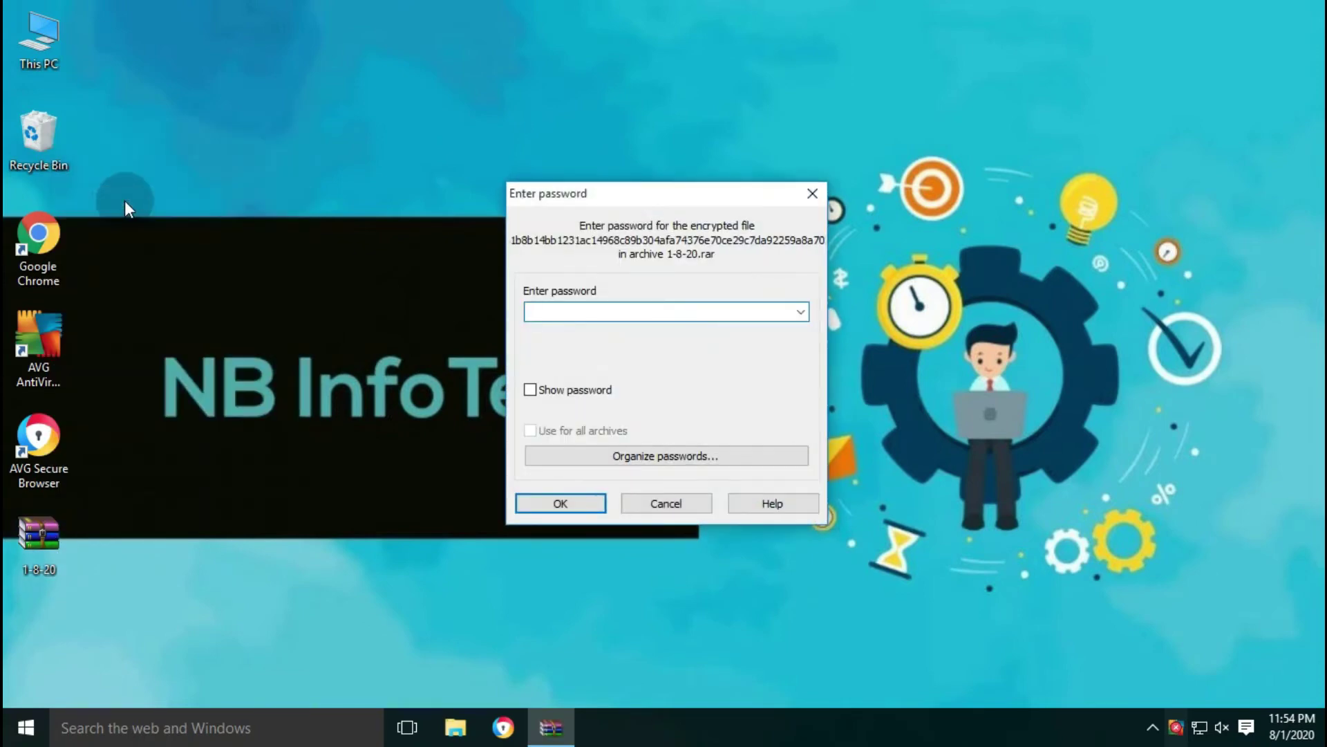
type("12345678")
key("Return")
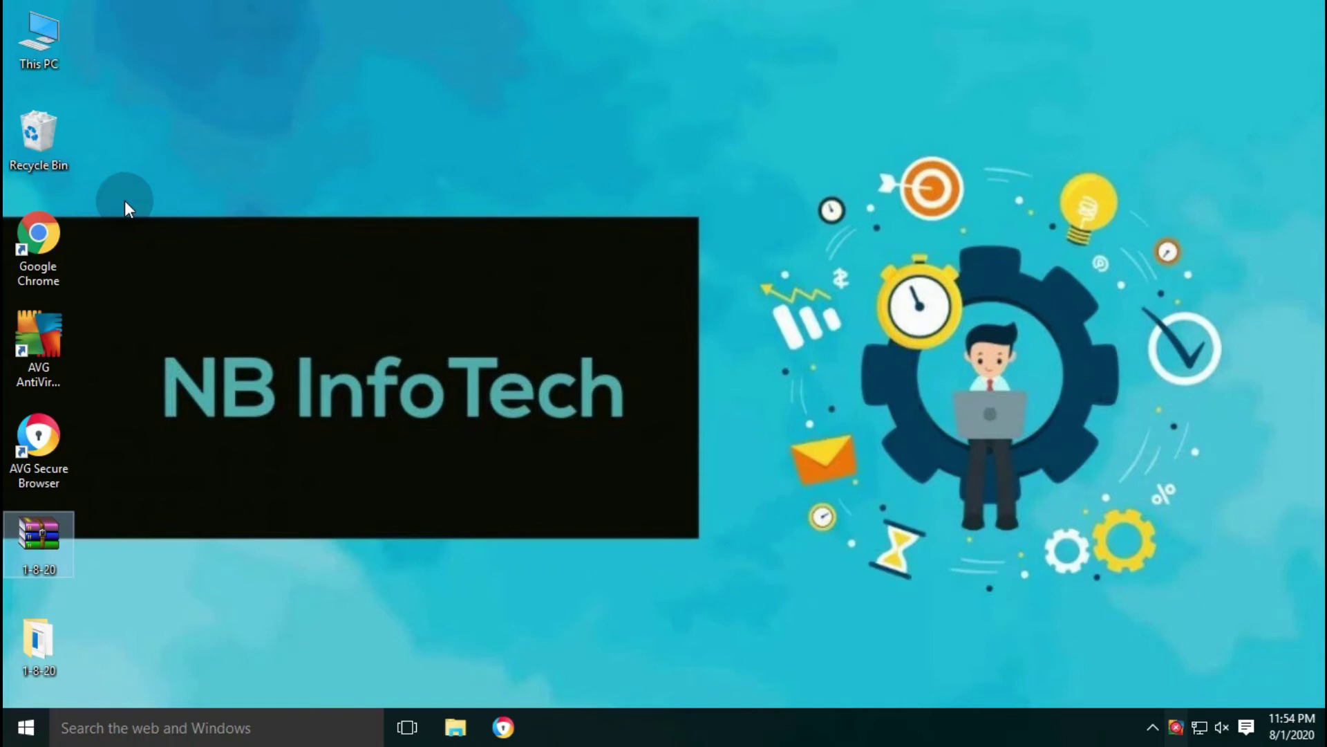
- Open the extracted 1-8-20 folder and select several of its sample files
double_click(41, 640)
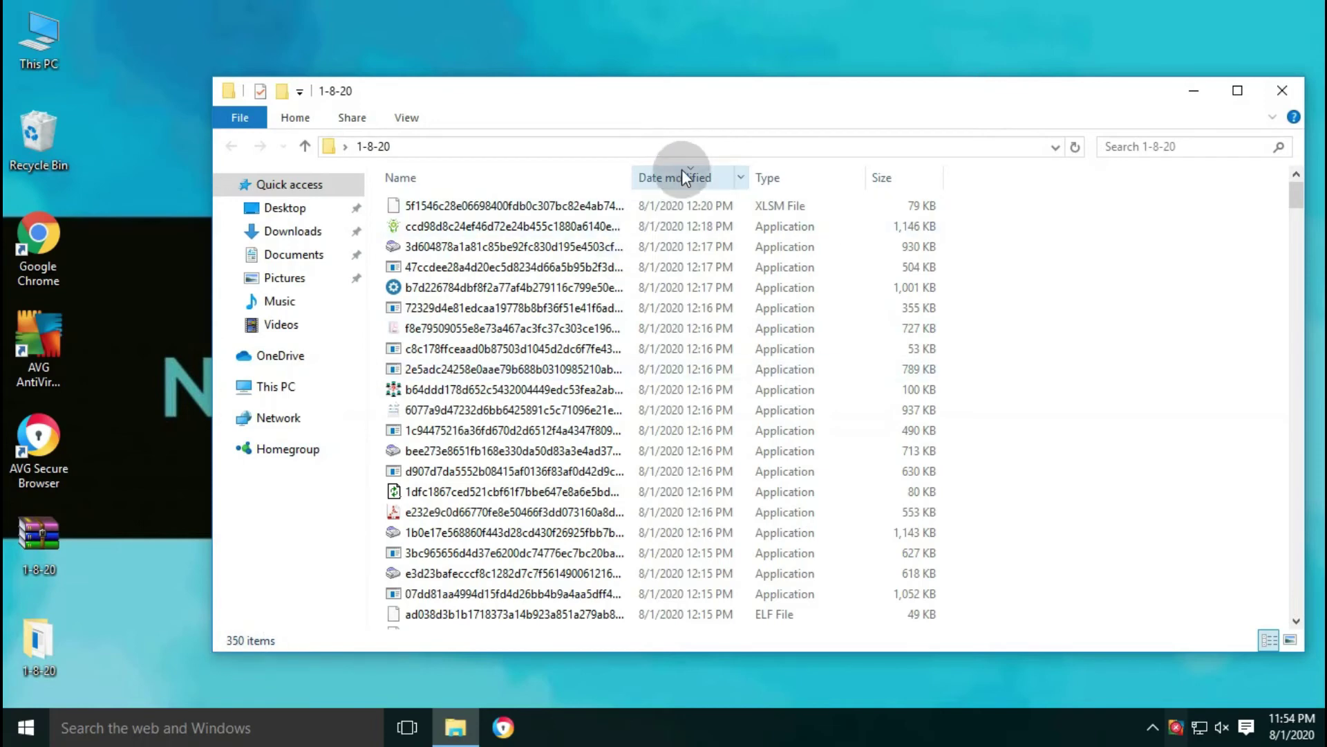
left_click(472, 230)
left_click(460, 267)
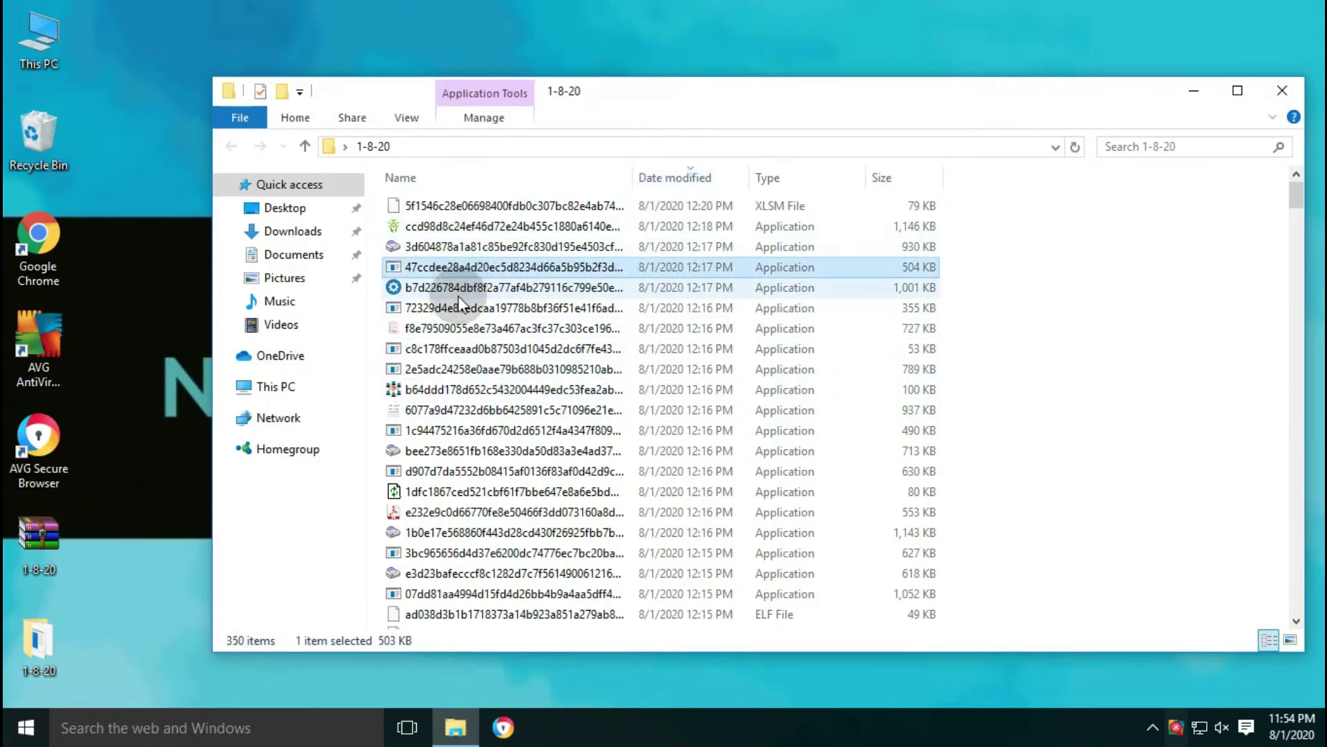
left_click(459, 289)
scroll(484, 344, "down", 5)
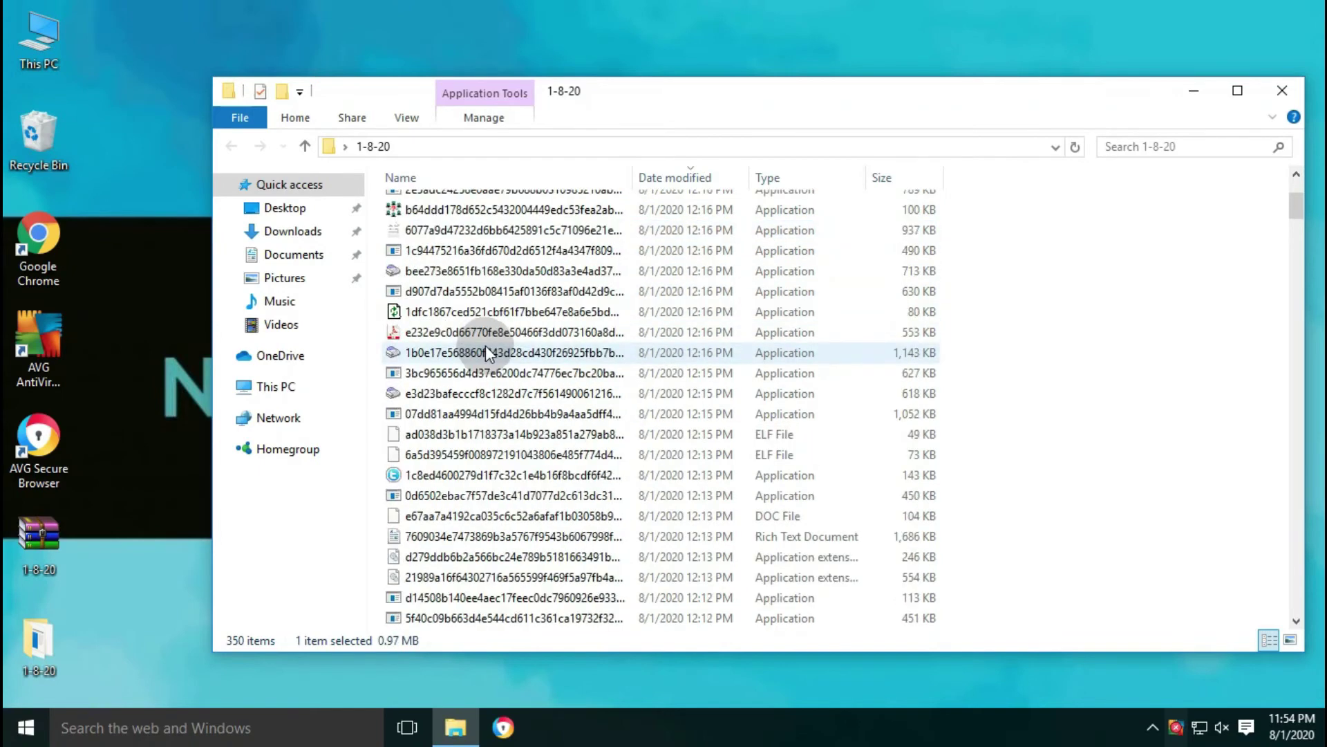
- Select the two ELF files, widen the Name column to show full names, and close the folder
left_click(790, 310)
left_click(780, 329)
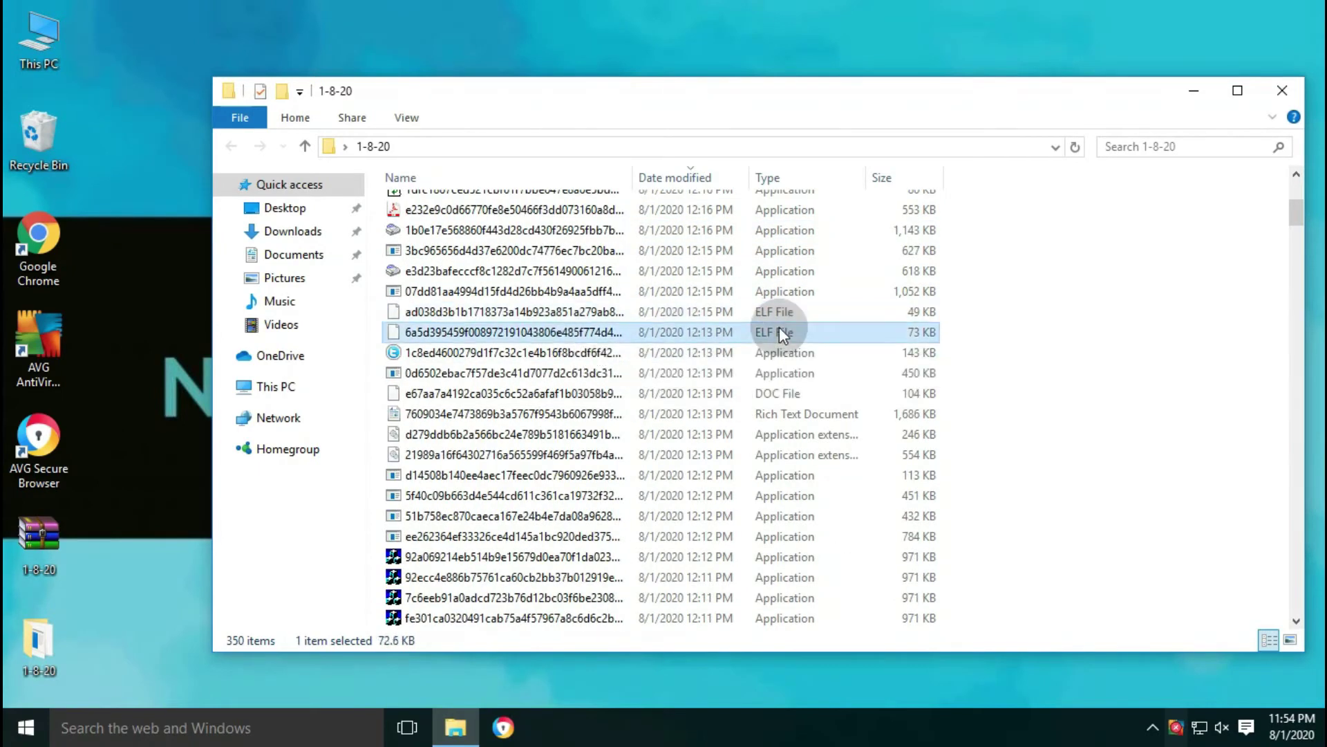
left_click_drag(631, 177, 782, 183)
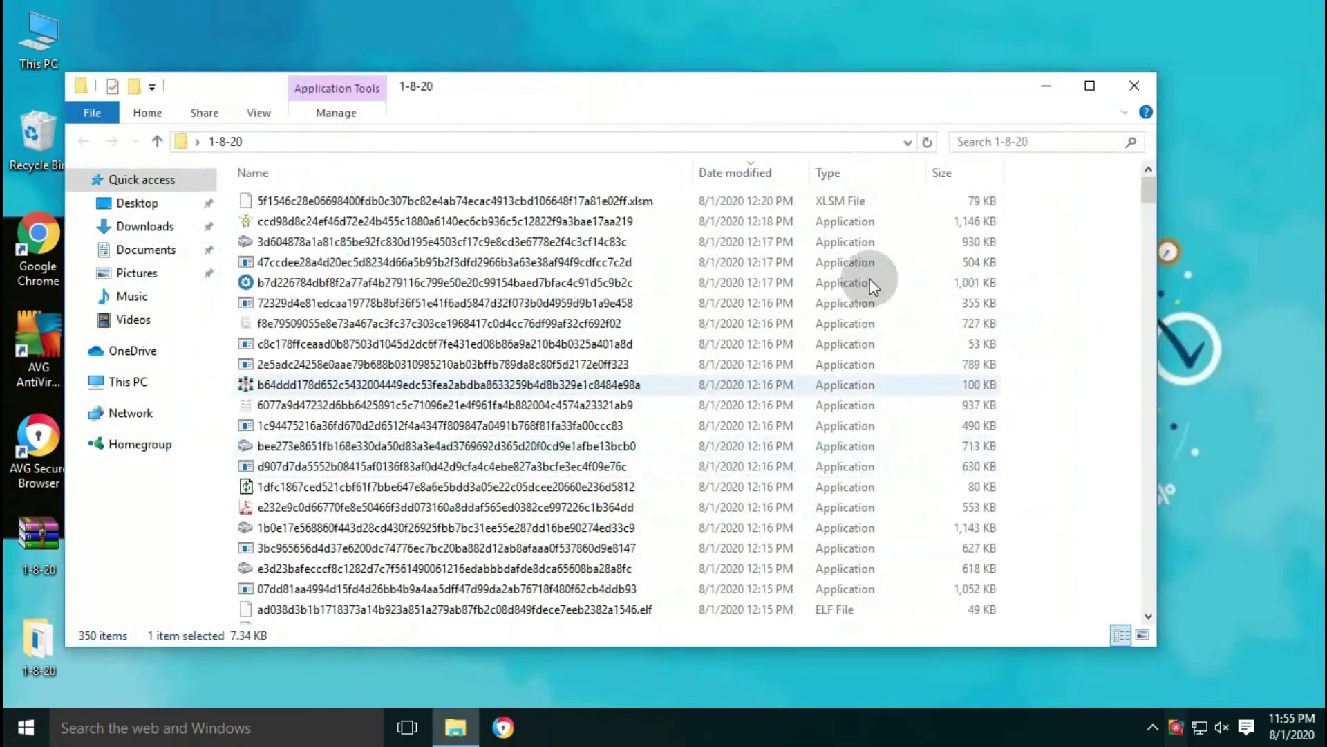
left_click(1131, 89)
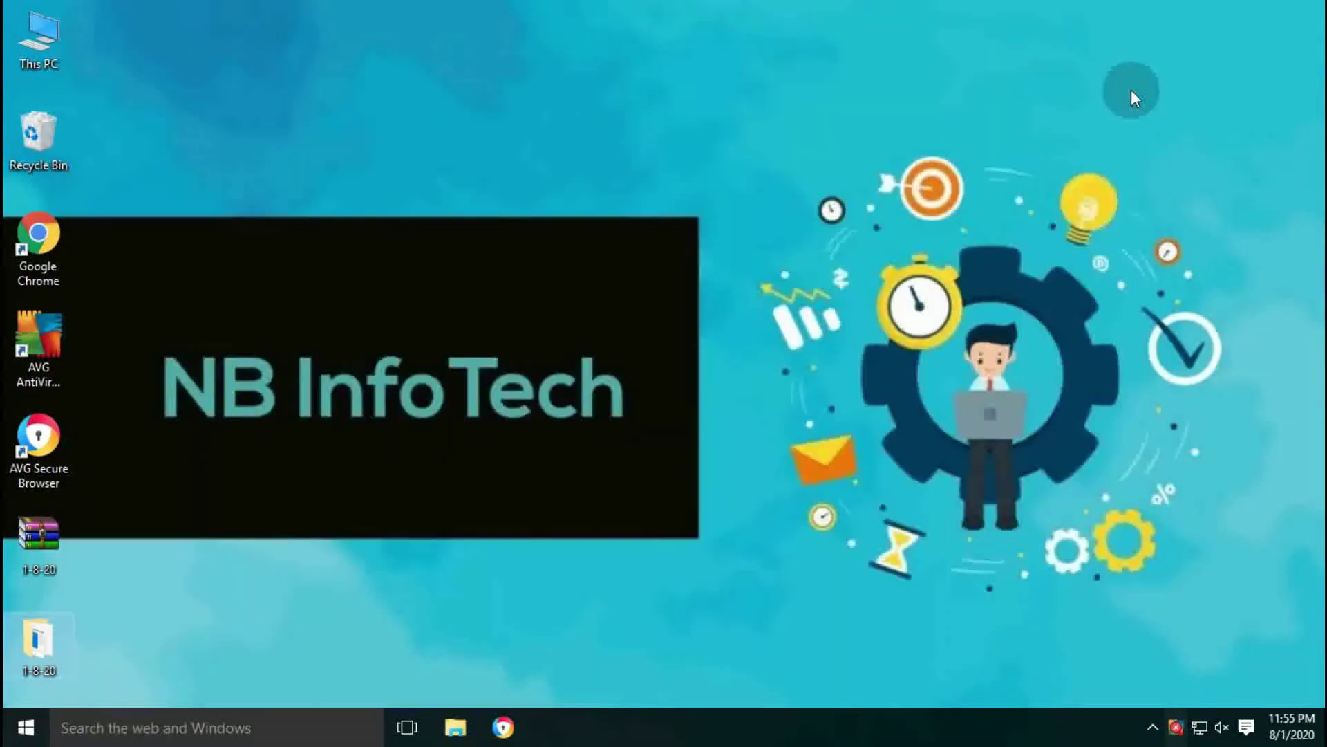
- Refresh the desktop and run AVG's scan on the 1-8-20 folder, quarantining detected threats
right_click(648, 147)
left_click(665, 202)
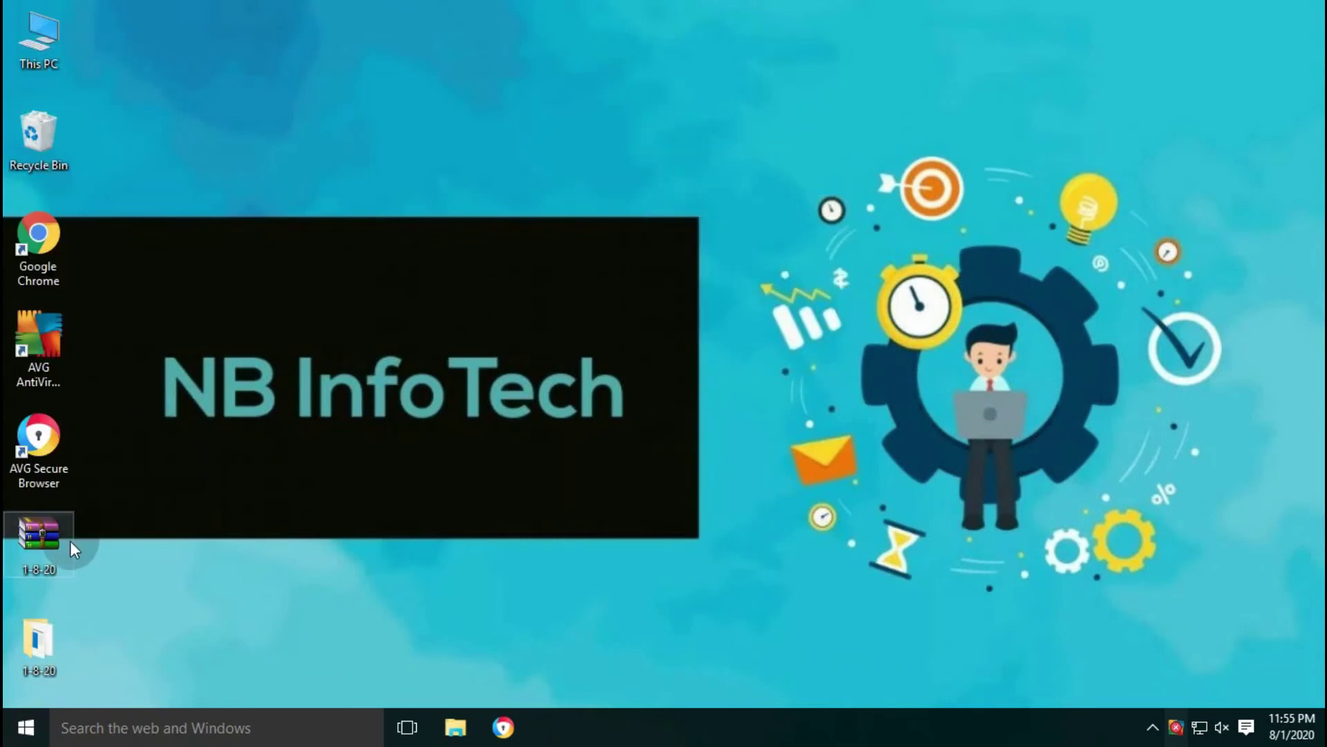
right_click(32, 633)
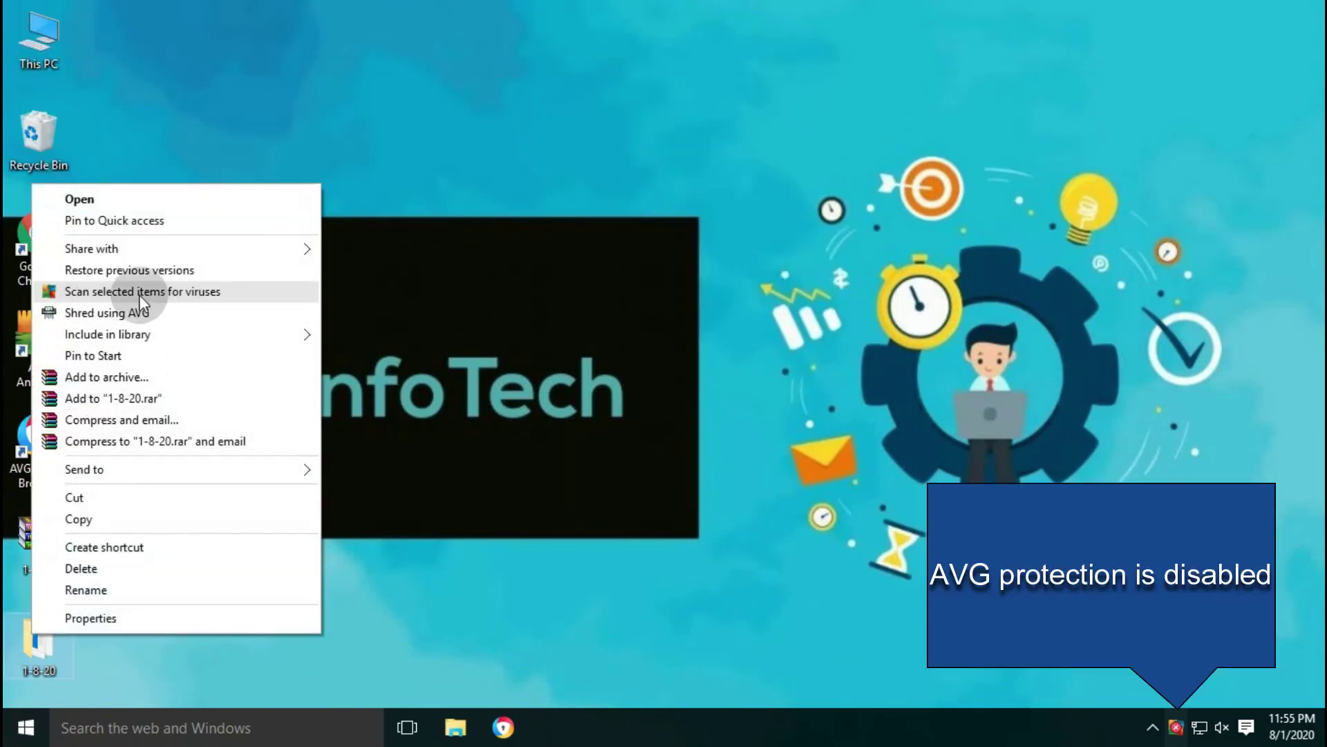
left_click(185, 291)
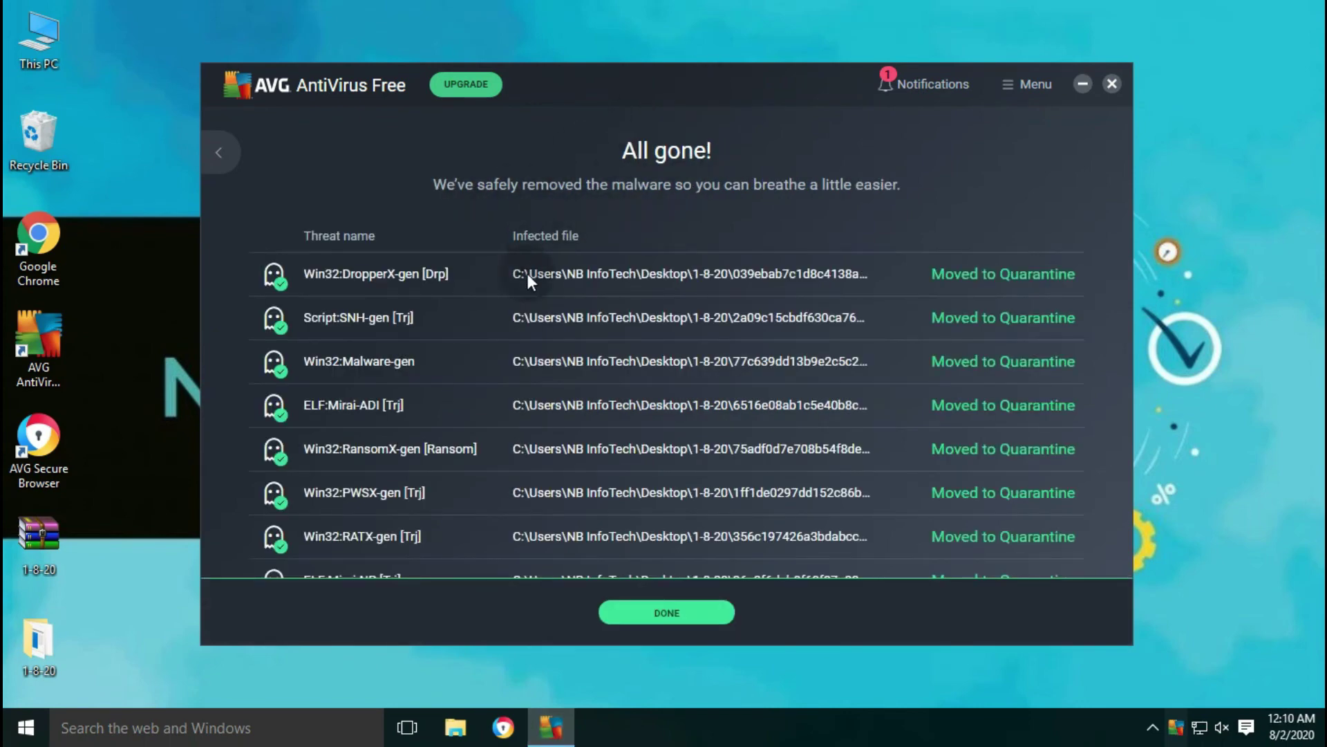
- Scroll through the 'All gone!' list of quarantined threats and finish with DONE
scroll(597, 399, "down", 10)
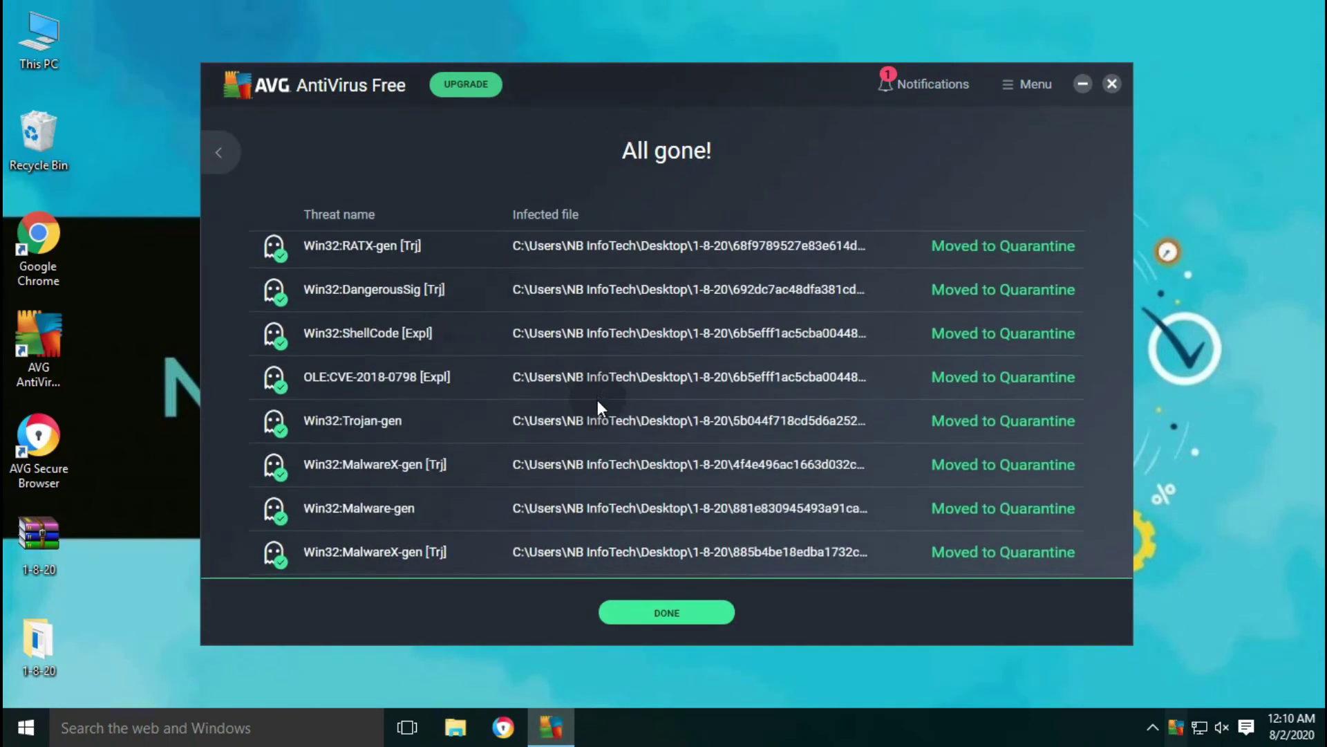
scroll(597, 400, "down", 15)
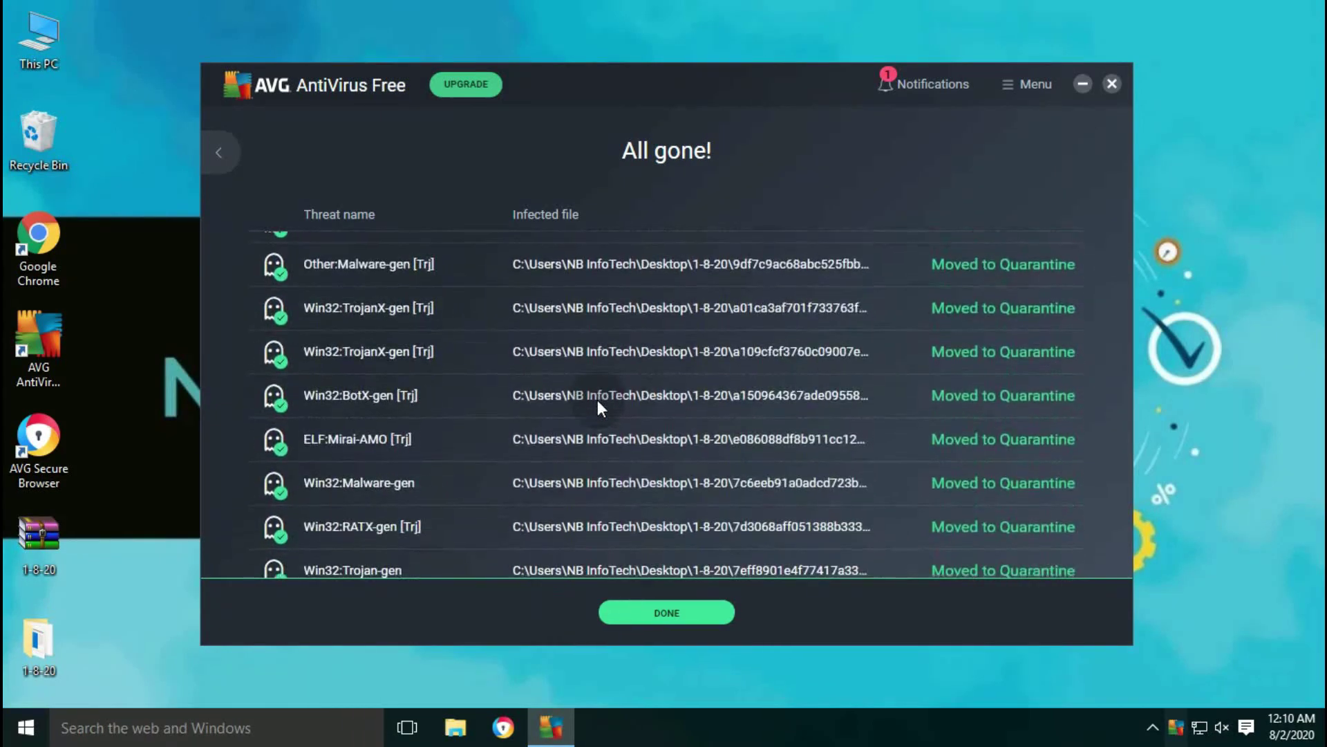
scroll(597, 400, "down", 10)
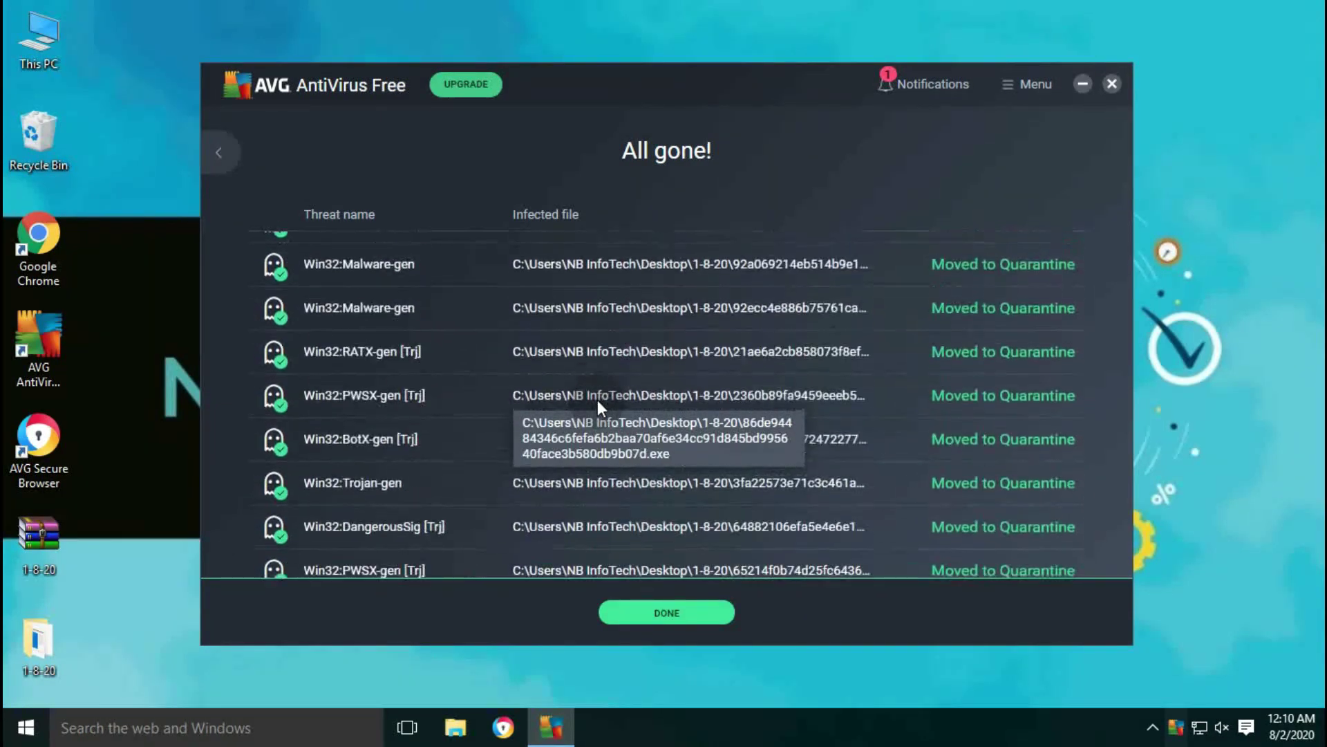
scroll(598, 400, "down", 10)
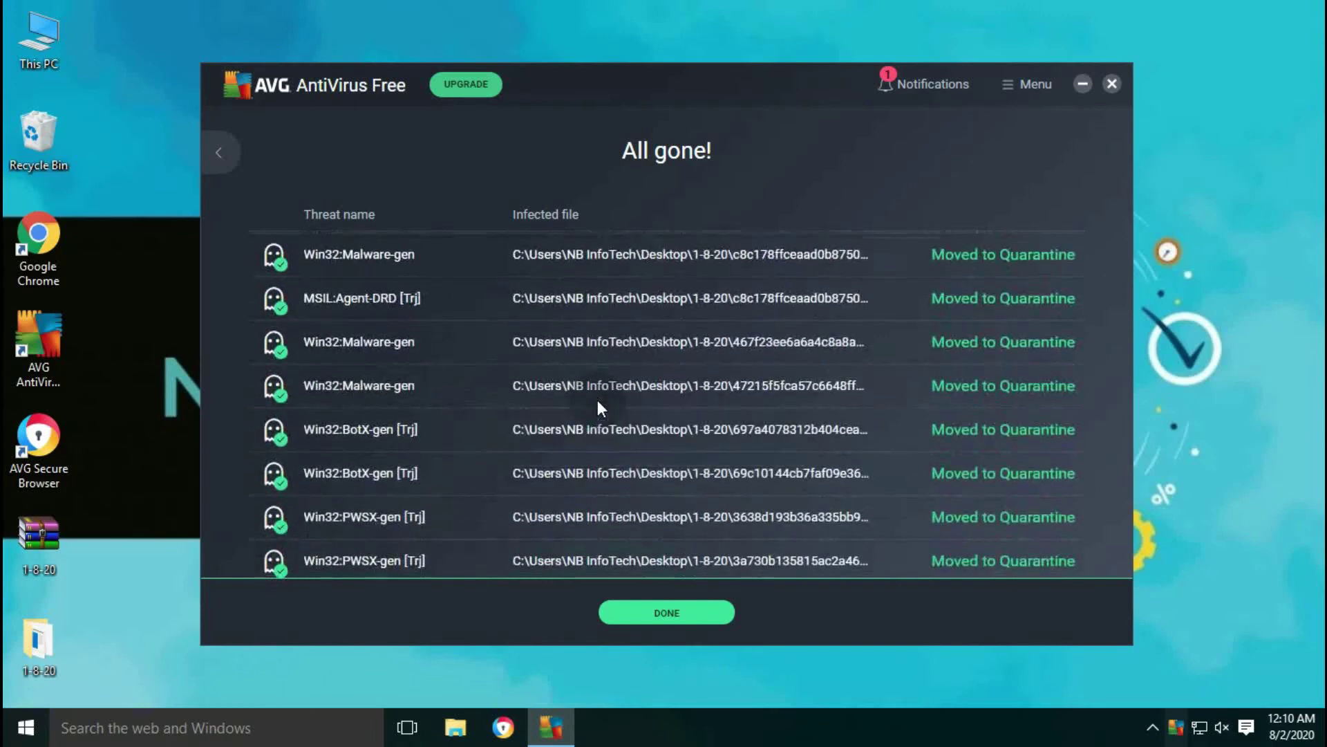
left_click(706, 615)
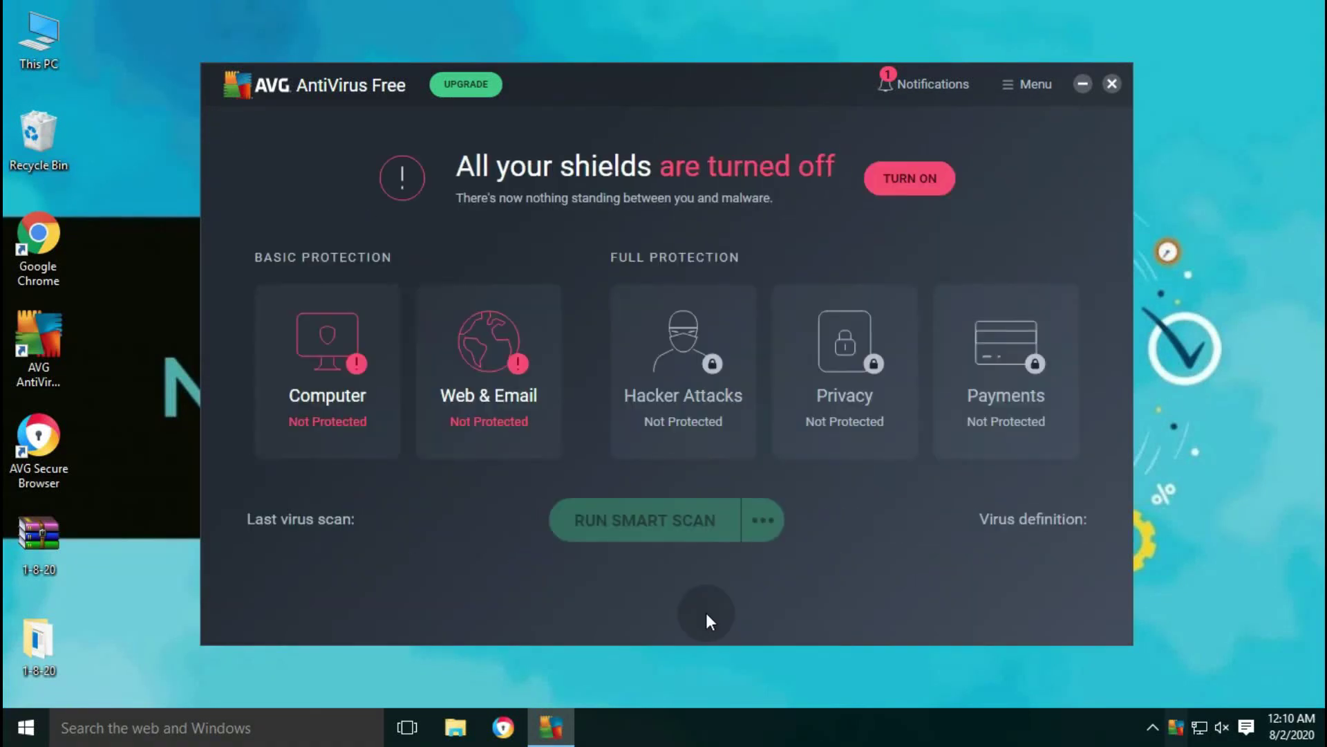
- Open the 1-8-20 folder, select all files to confirm 11 remain, then return to AVG
double_click(38, 637)
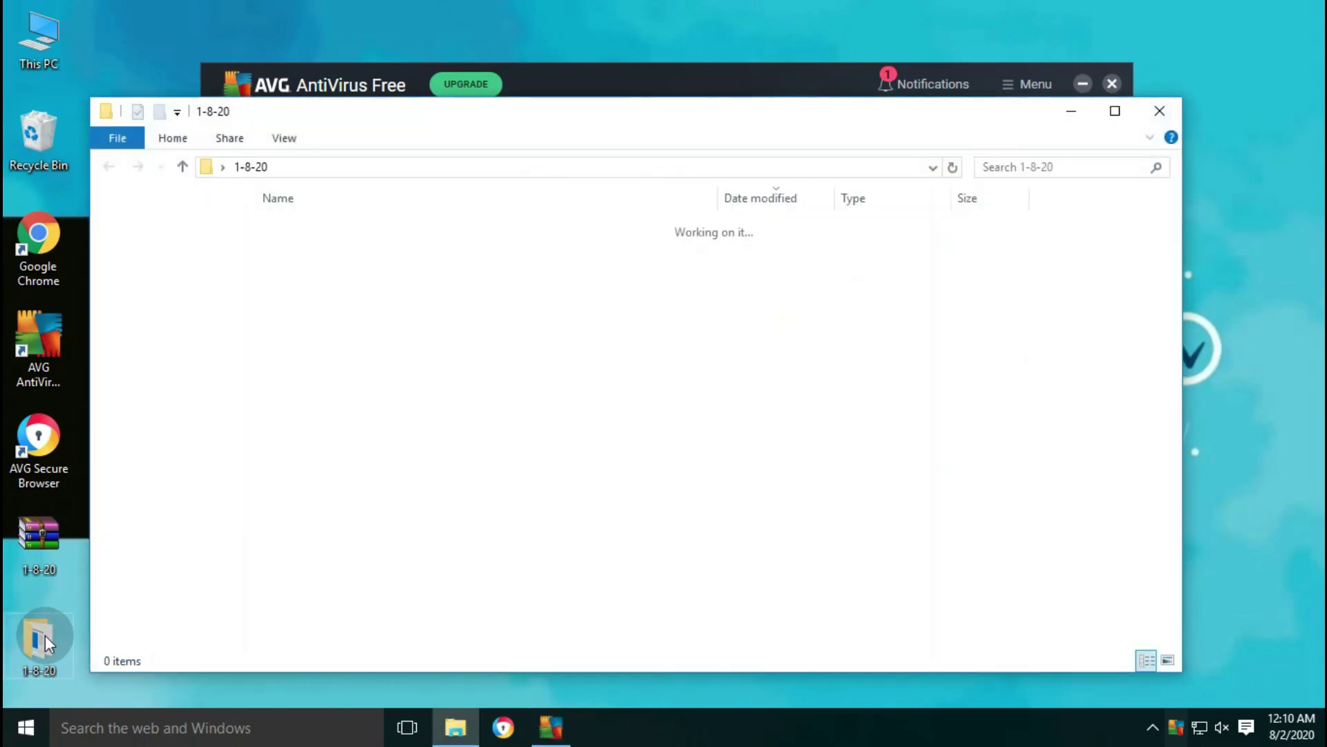
left_click_drag(338, 524, 390, 225)
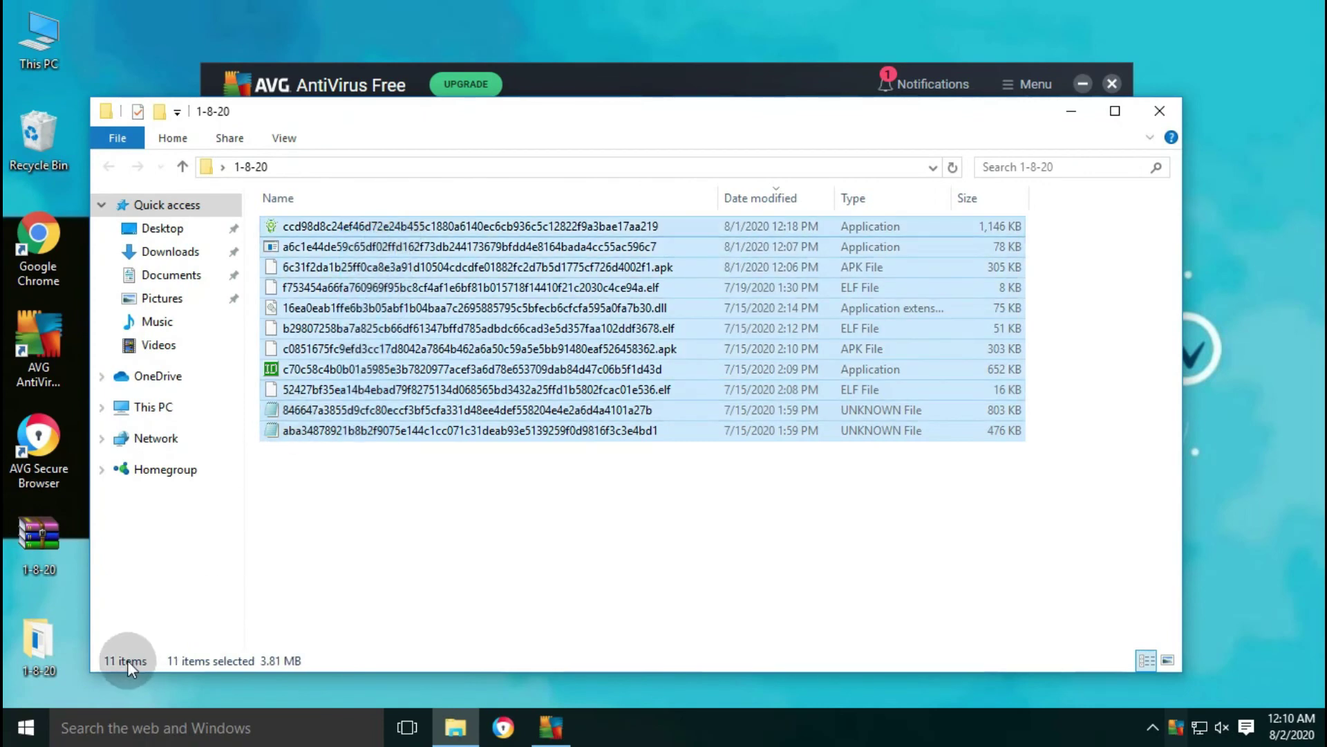
left_click(407, 475)
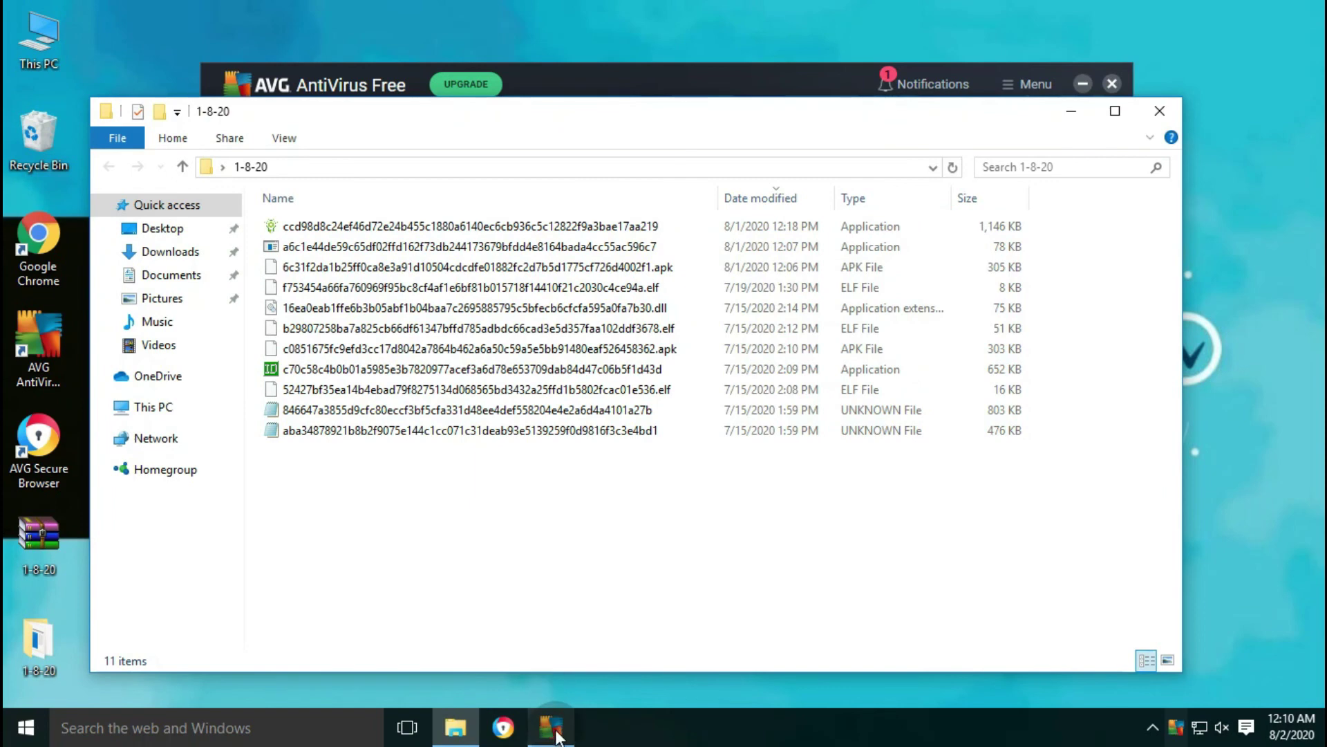
left_click(556, 733)
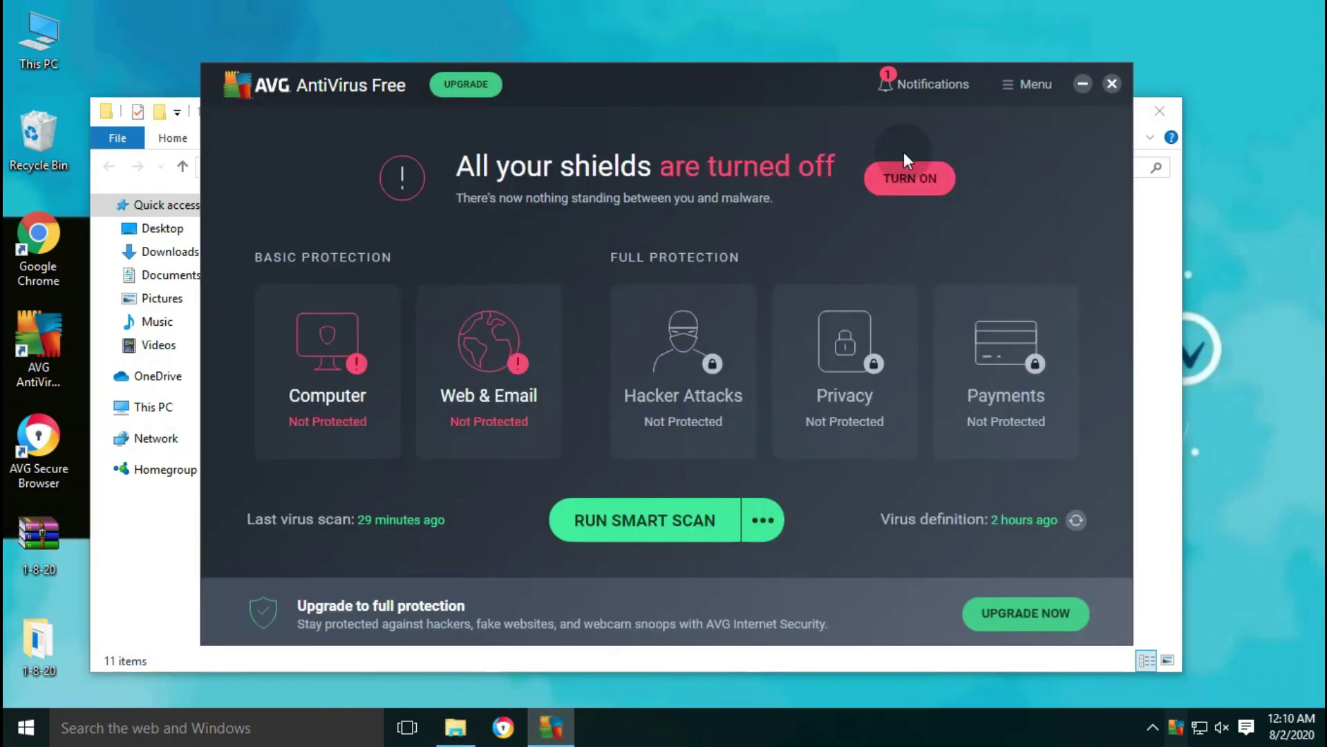
- Turn AVG's shields back on, close the folder window, and rescan the 1-8-20 folder
left_click(905, 176)
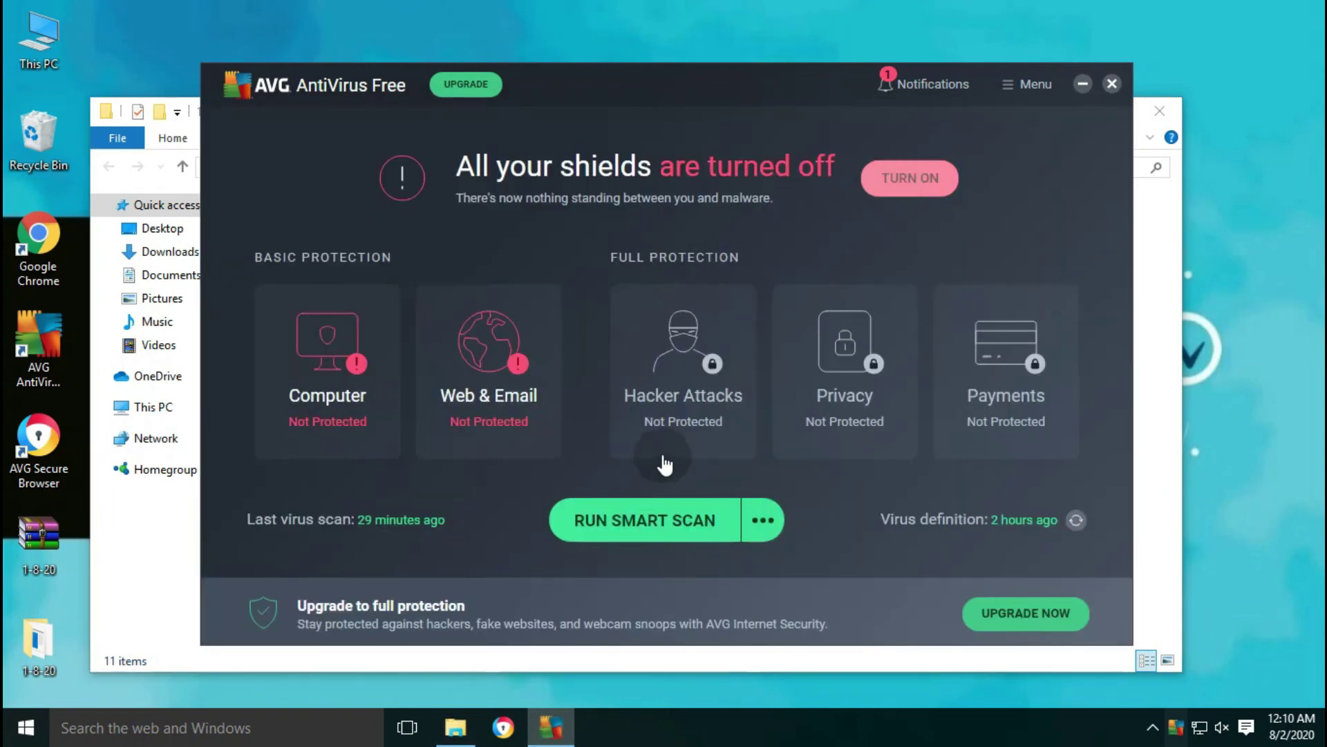
left_click(1171, 116)
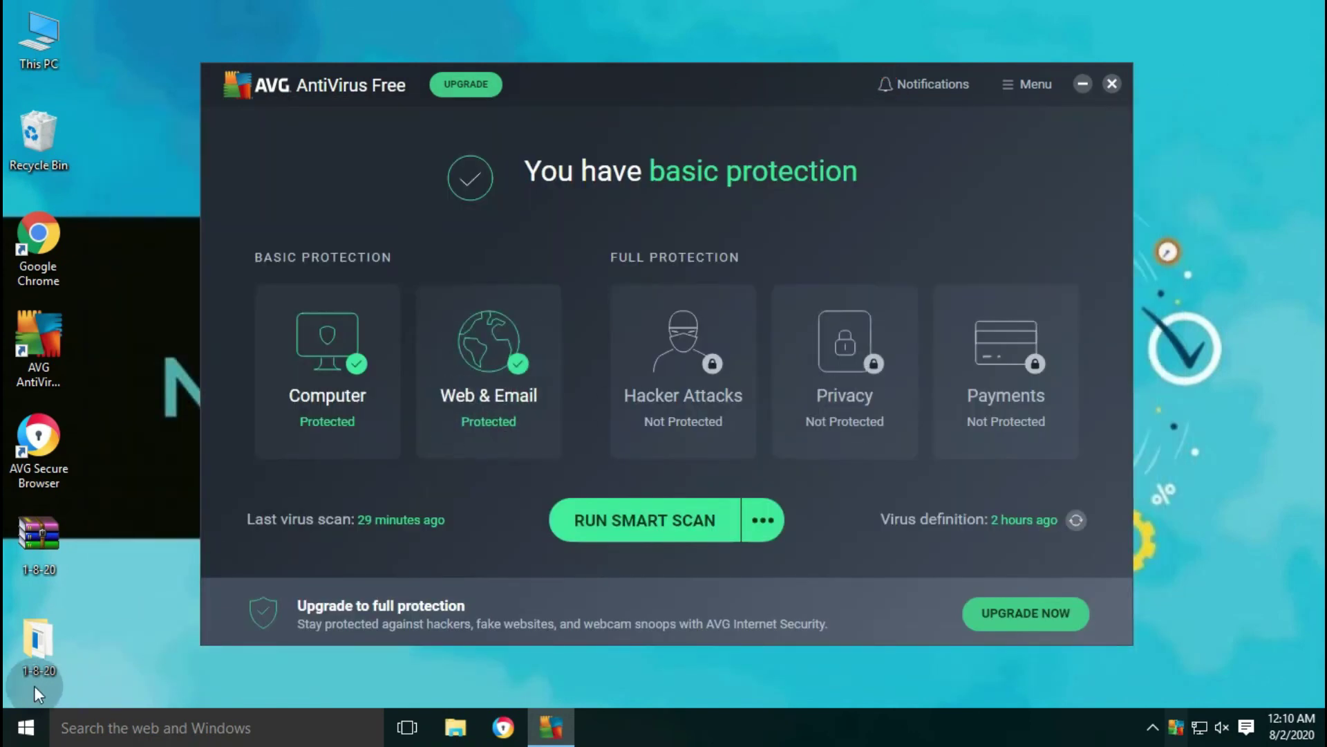
right_click(42, 627)
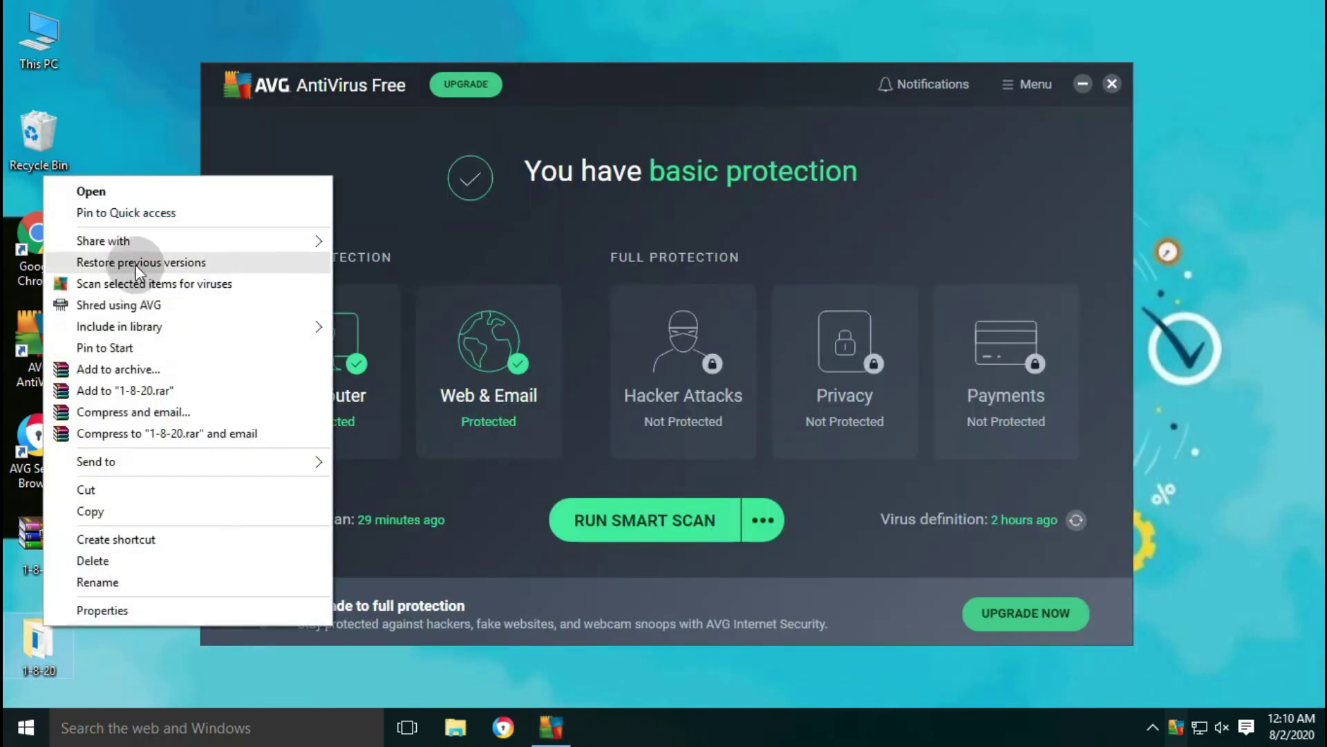
left_click(131, 285)
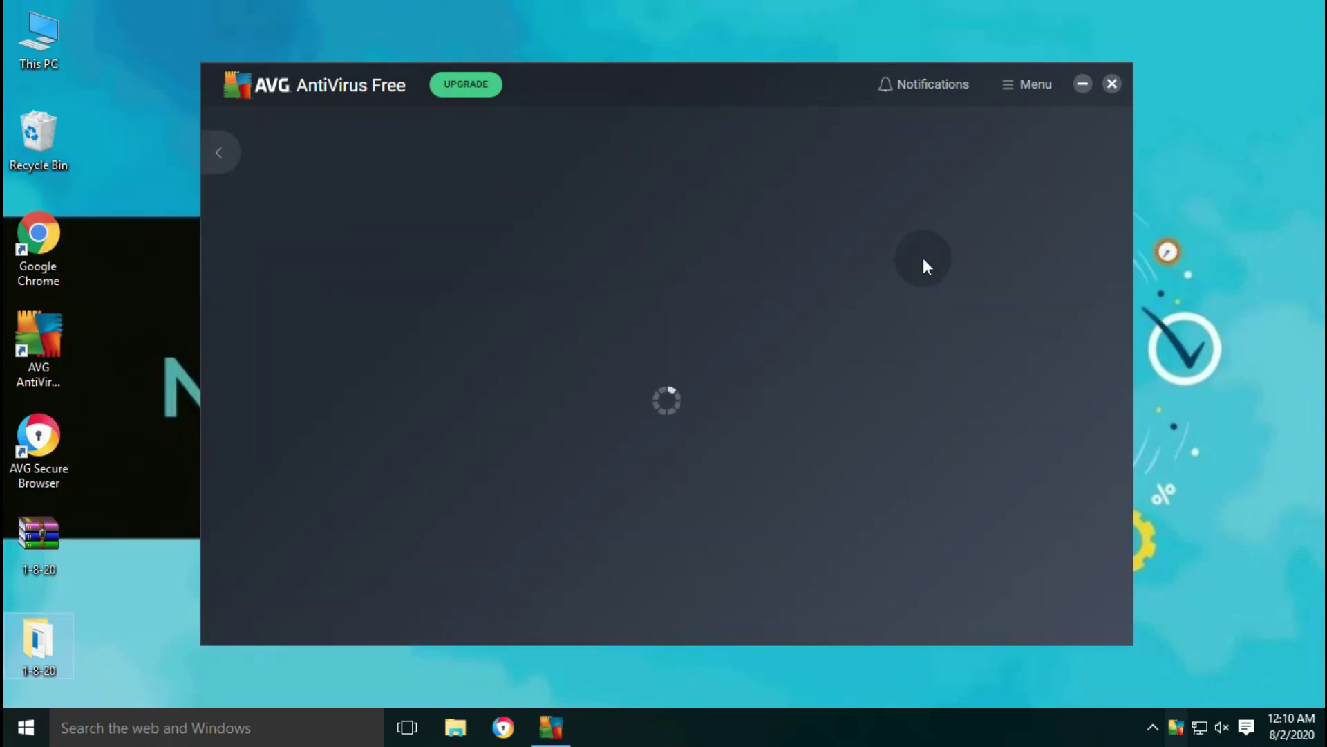
- Dismiss the scan result, close AVG, and reopen the 1-8-20 folder
left_click(663, 462)
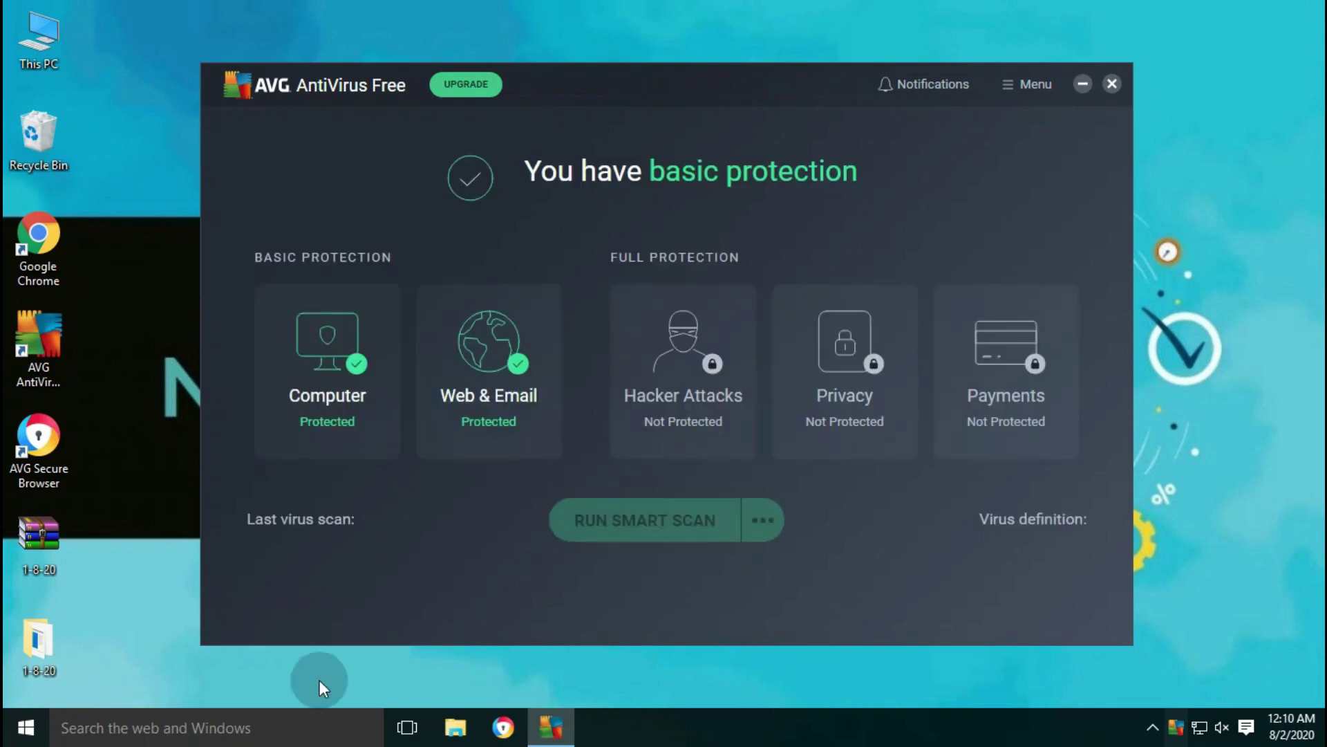
left_click(1108, 86)
double_click(34, 657)
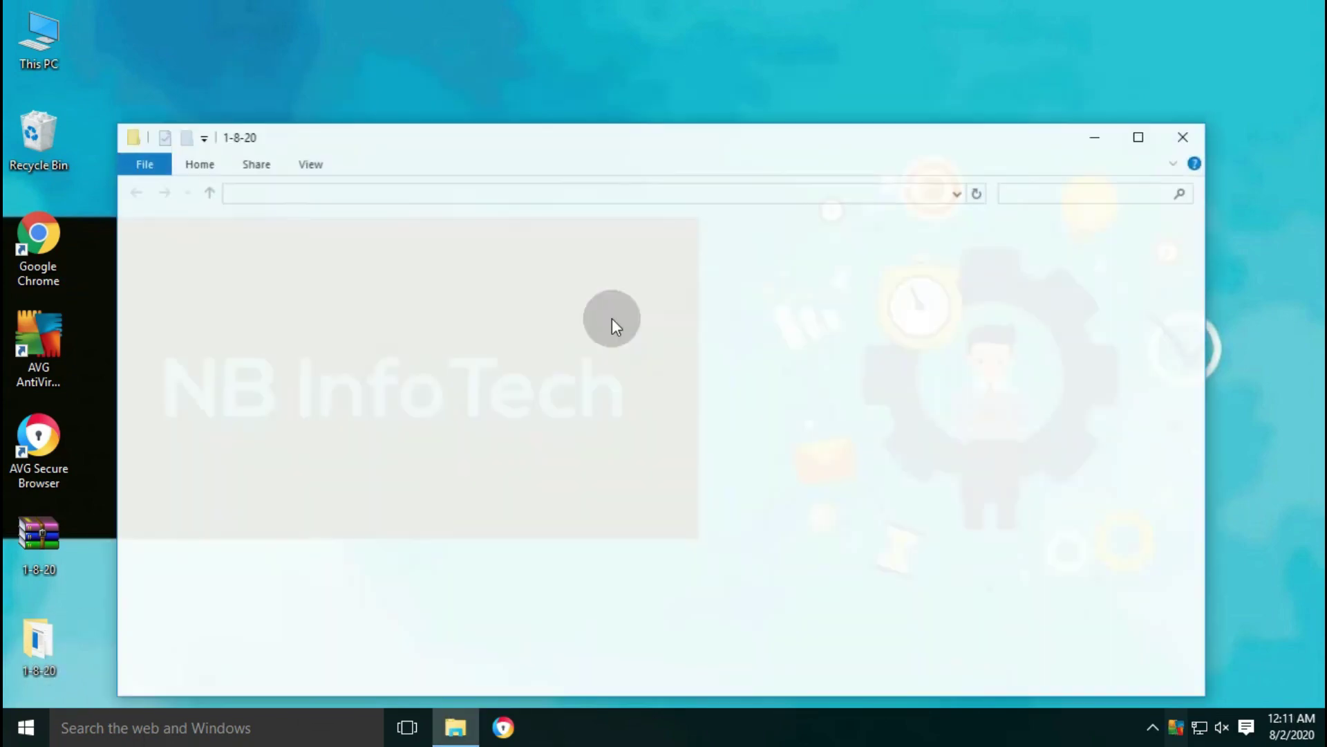